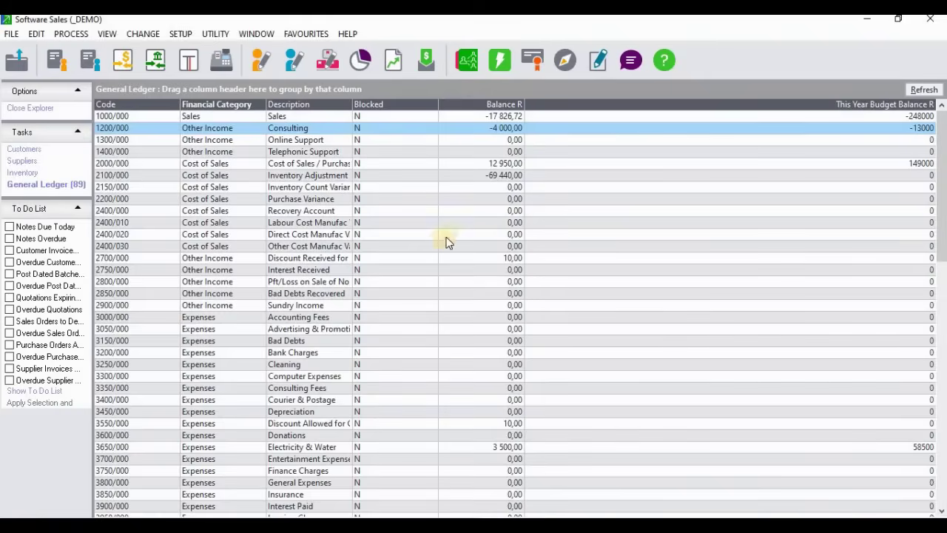
# Step: Open cash book processing and choose the 01 National Bank cash book
pyautogui.click(70, 36)
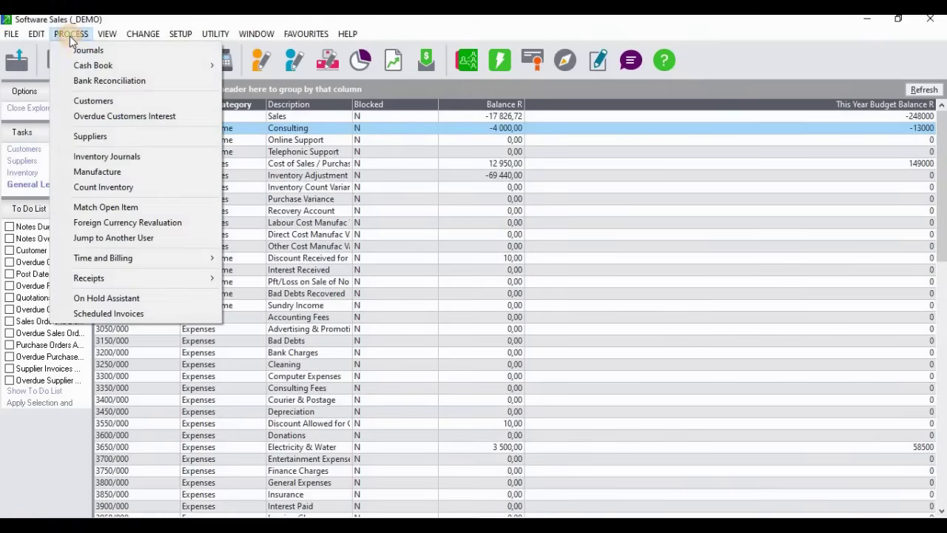
pyautogui.moveTo(85, 63)
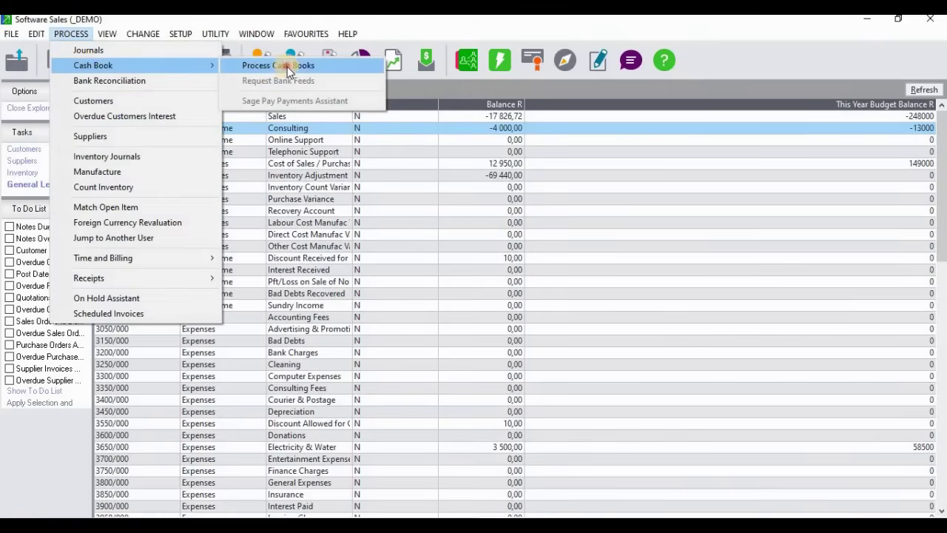
pyautogui.click(287, 66)
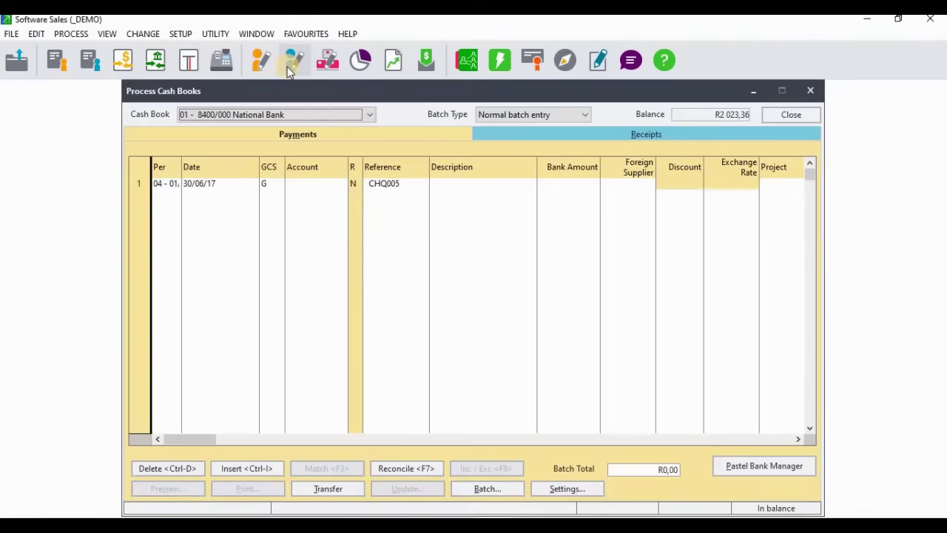
pyautogui.click(355, 116)
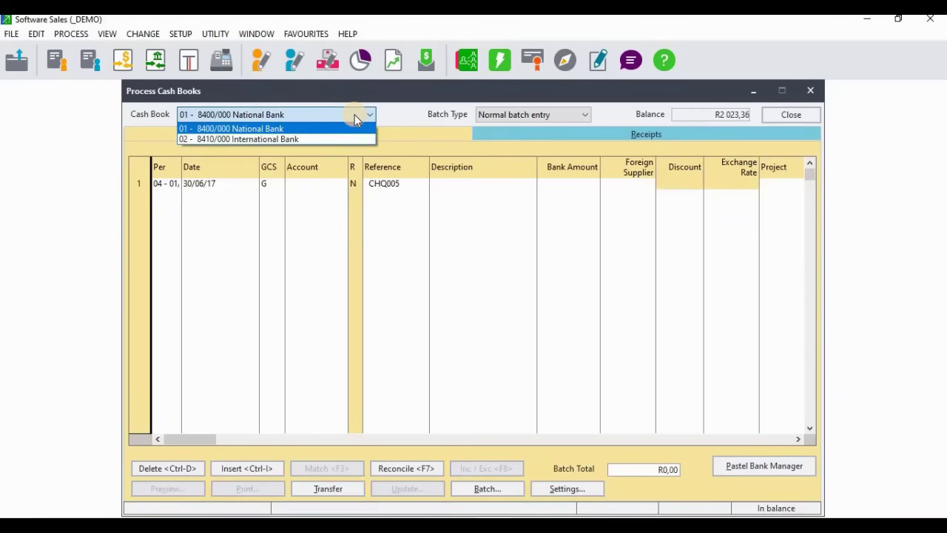
pyautogui.click(340, 128)
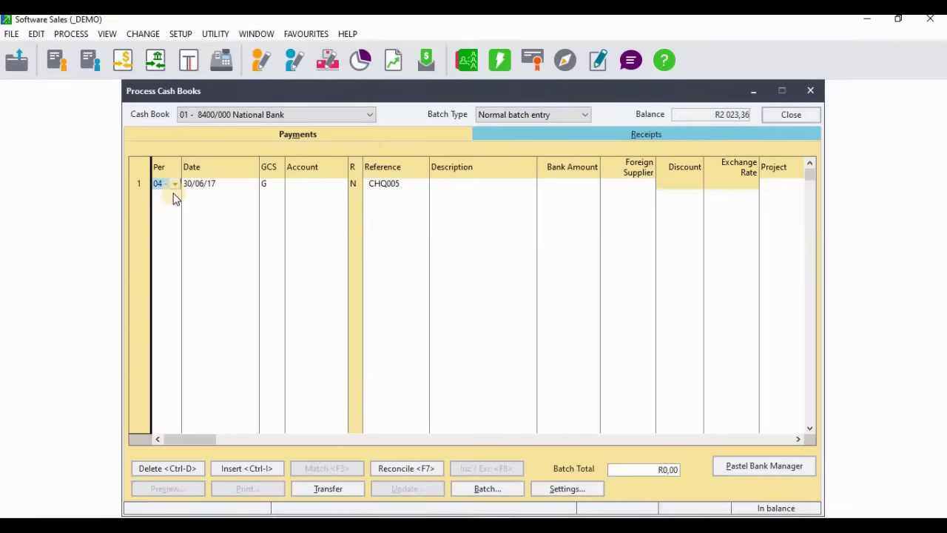
# Step: Set the first payment line's period to 07 (September) and its date to 22/09/17
pyautogui.click(172, 184)
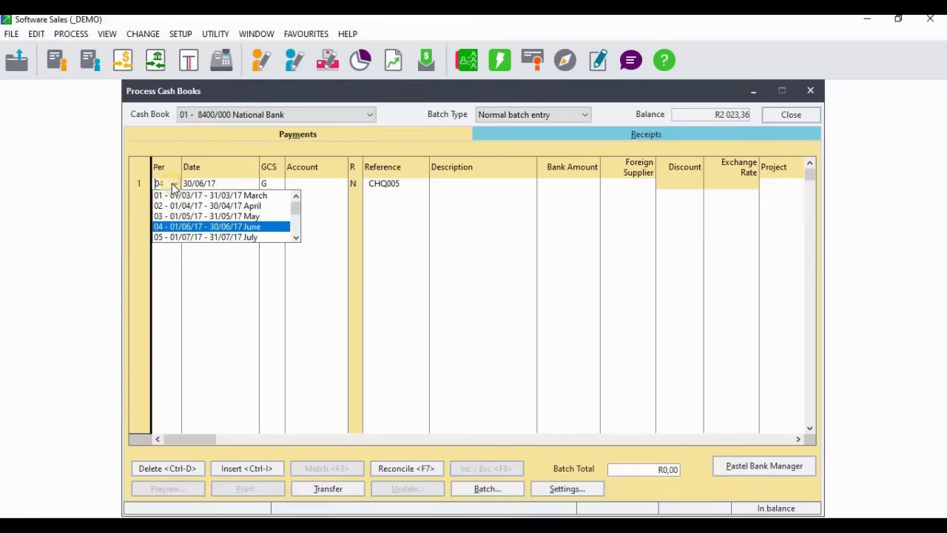
pyautogui.click(295, 237)
pyautogui.click(295, 237)
pyautogui.click(296, 238)
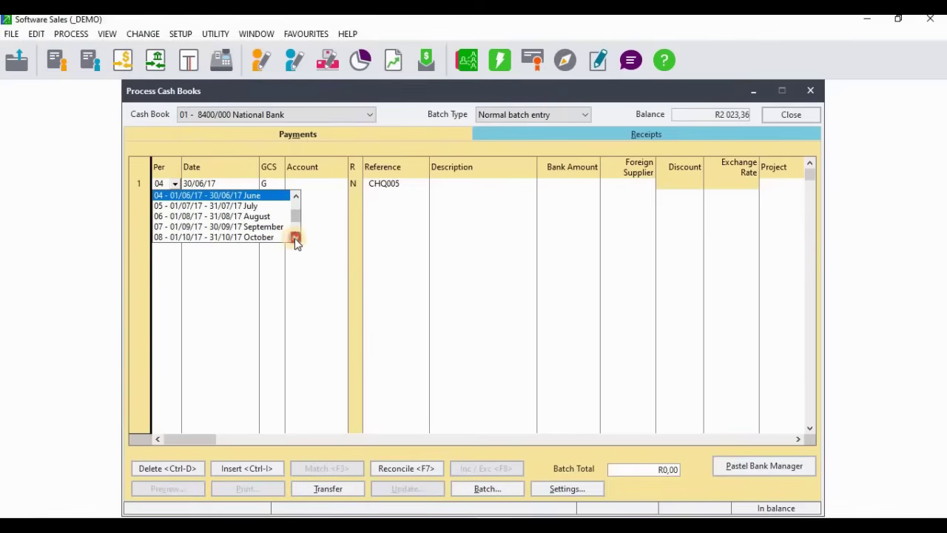
pyautogui.click(259, 226)
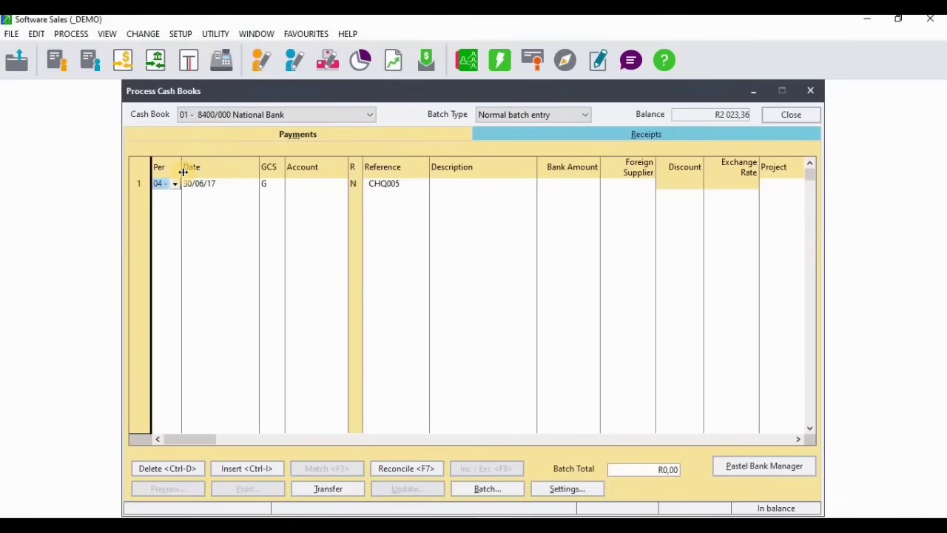
pyautogui.press('Tab')
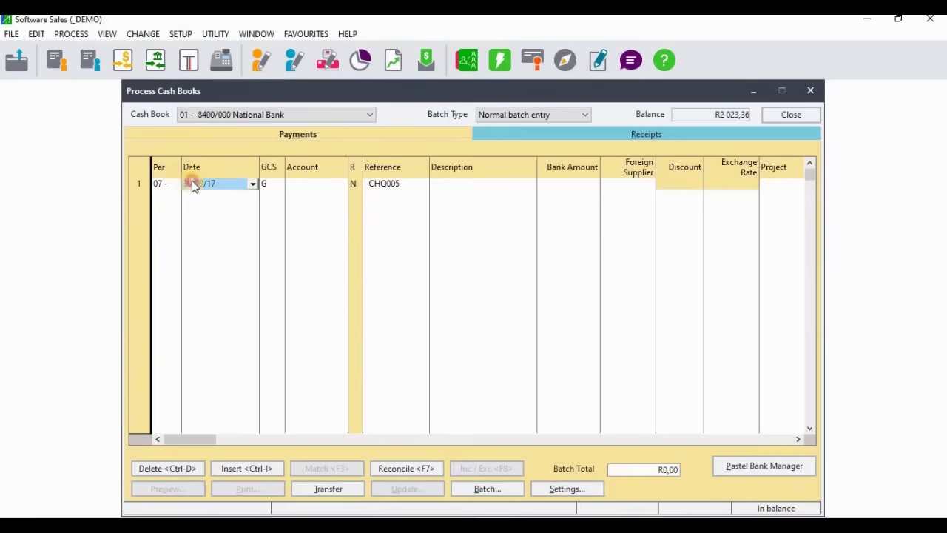
pyautogui.click(191, 183)
pyautogui.press('BackSpace')
pyautogui.press('BackSpace')
pyautogui.write('22')
pyautogui.press('Tab')
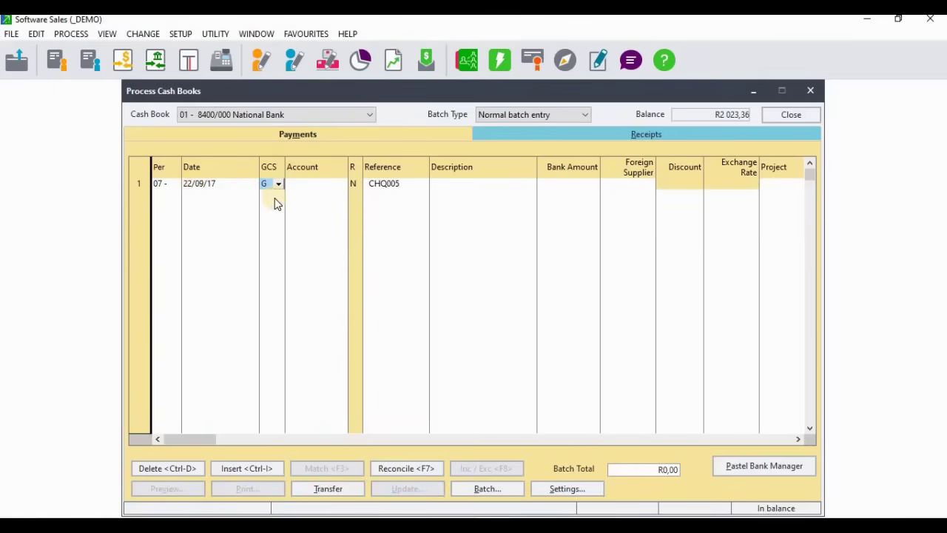
# Step: Keep the payment line as general ledger type G and assign it to the Electricity & Water account
pyautogui.press('Tab')
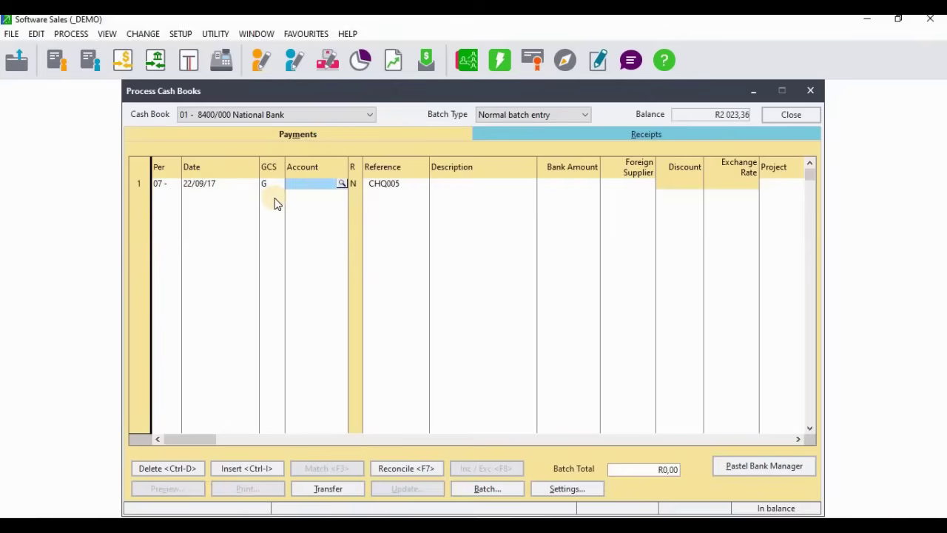
pyautogui.click(341, 184)
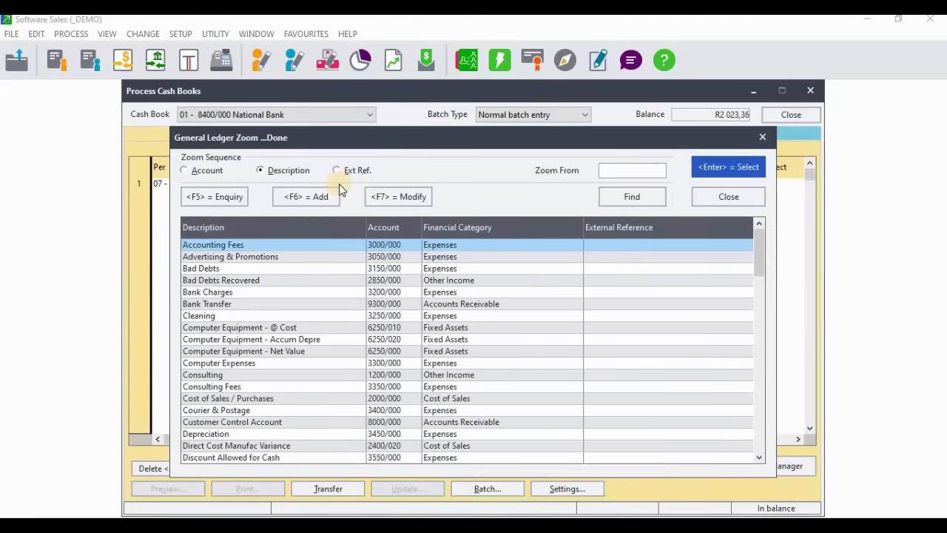
pyautogui.write('ele')
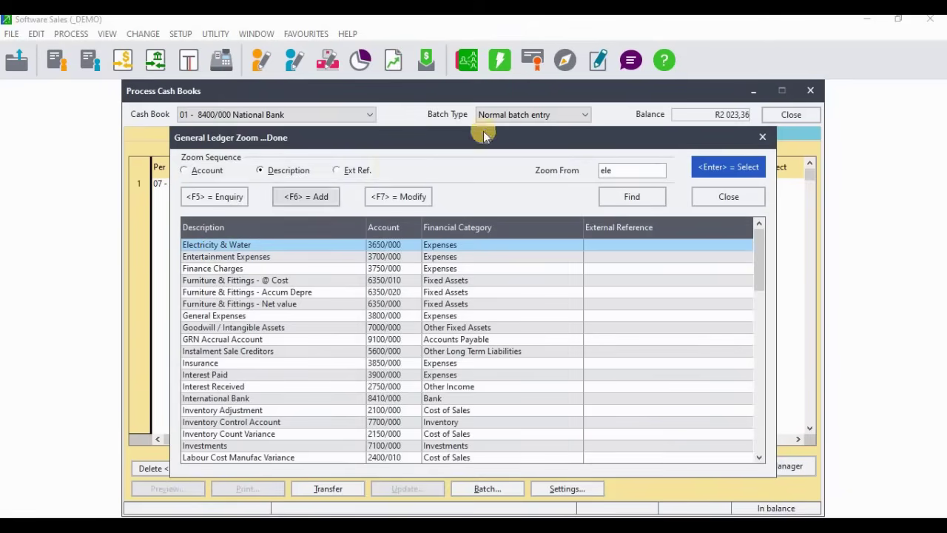
pyautogui.click(701, 164)
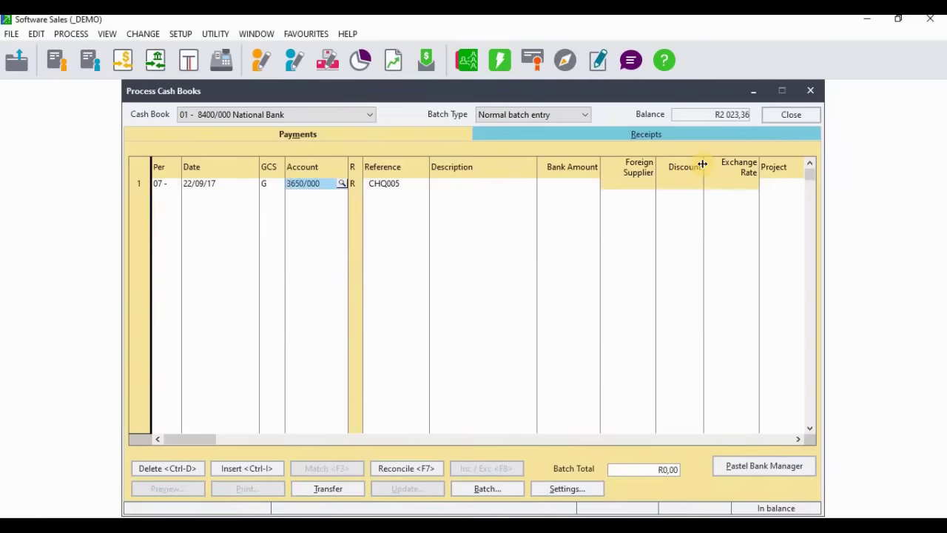
pyautogui.press('Return')
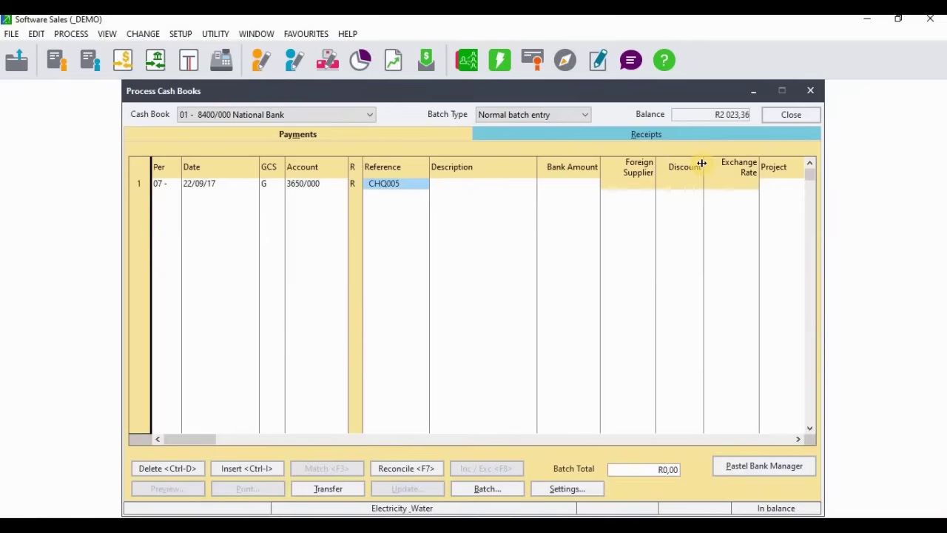
# Step: Accept reference CHQ005 and choose the predefined description Payment for the line
pyautogui.press('Return')
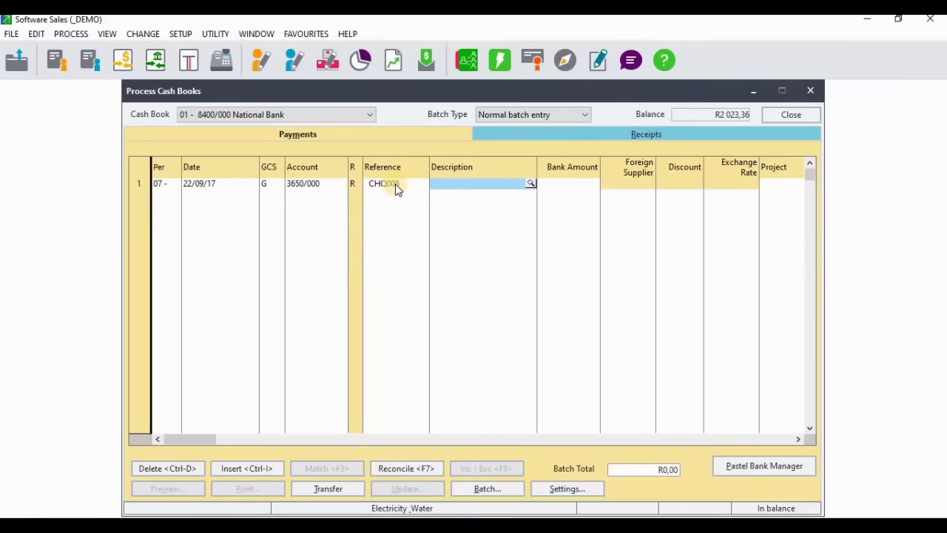
pyautogui.click(531, 183)
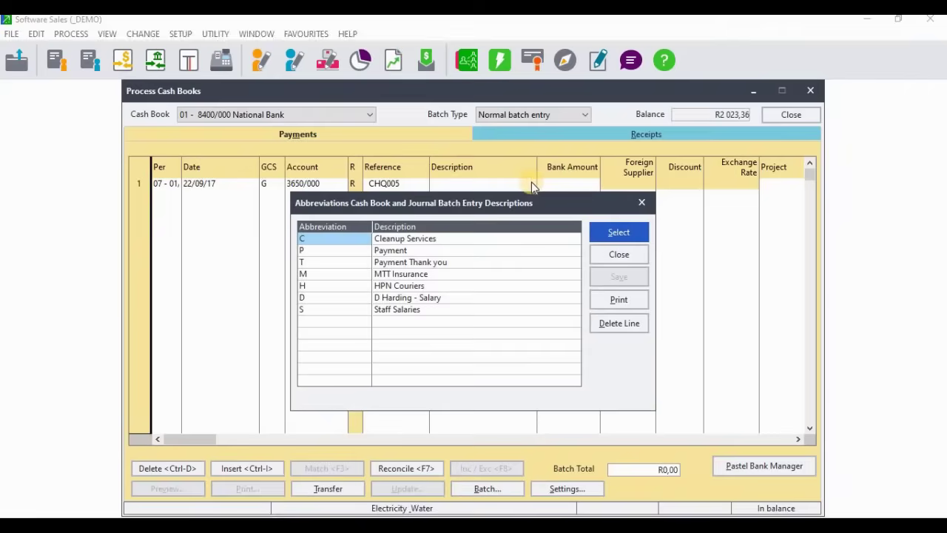
pyautogui.click(442, 251)
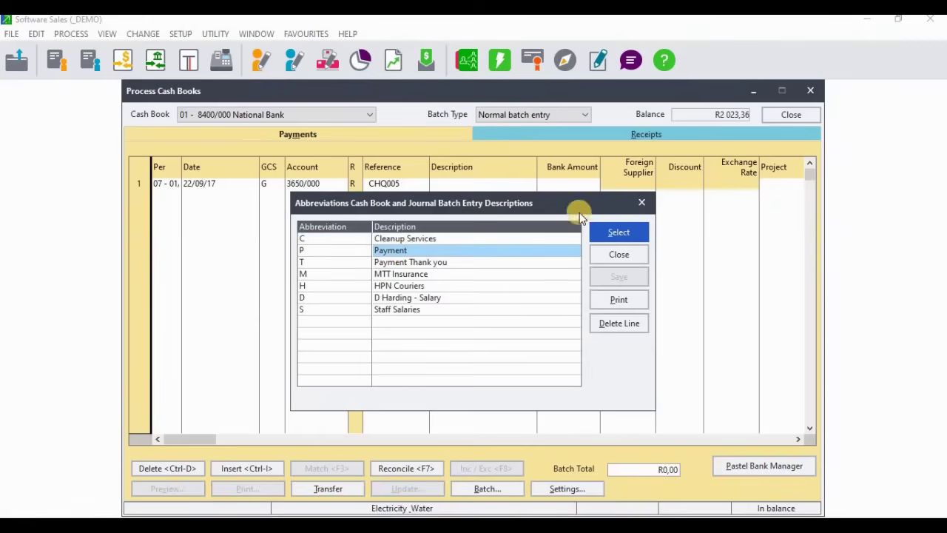
pyautogui.click(618, 231)
pyautogui.press('Tab')
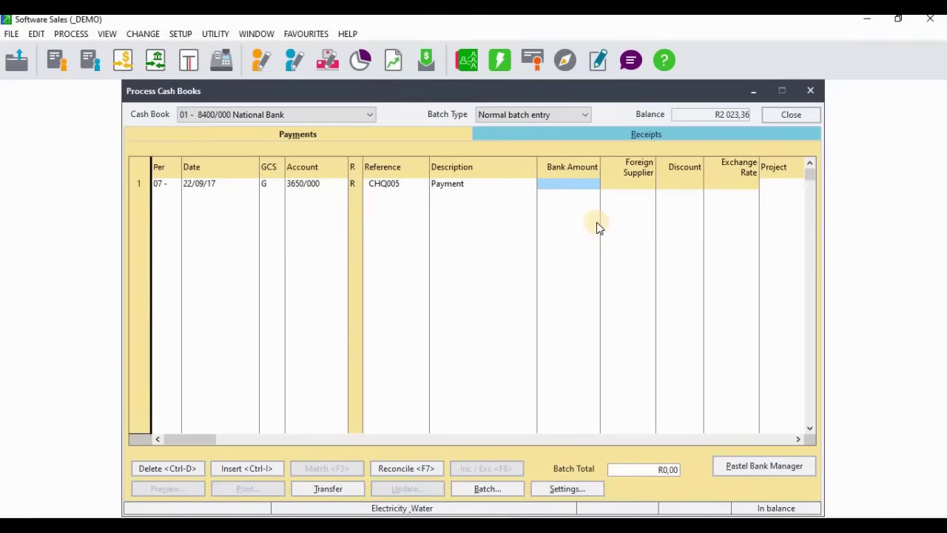
# Step: Enter a bank amount of 2000, complete the payment line without a project and dismiss the notification
pyautogui.write('2000')
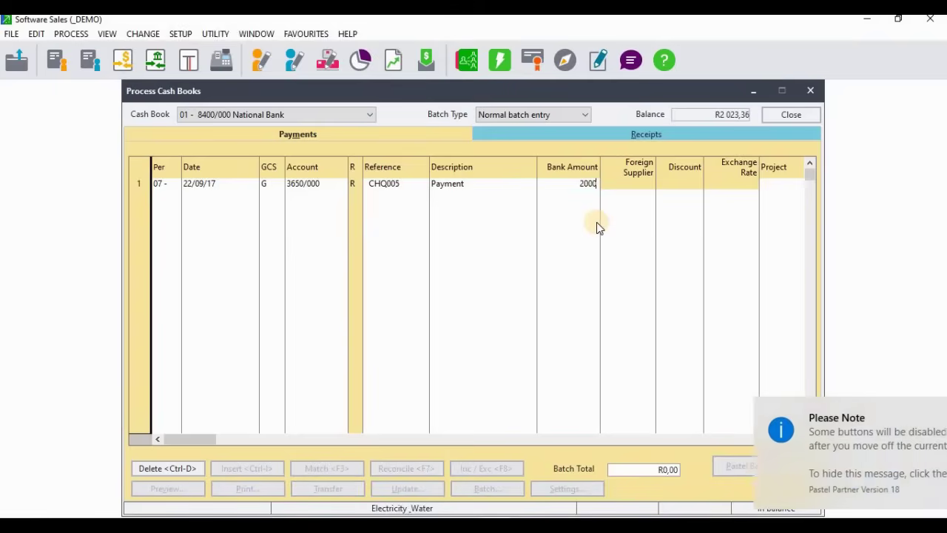
pyautogui.press('Return')
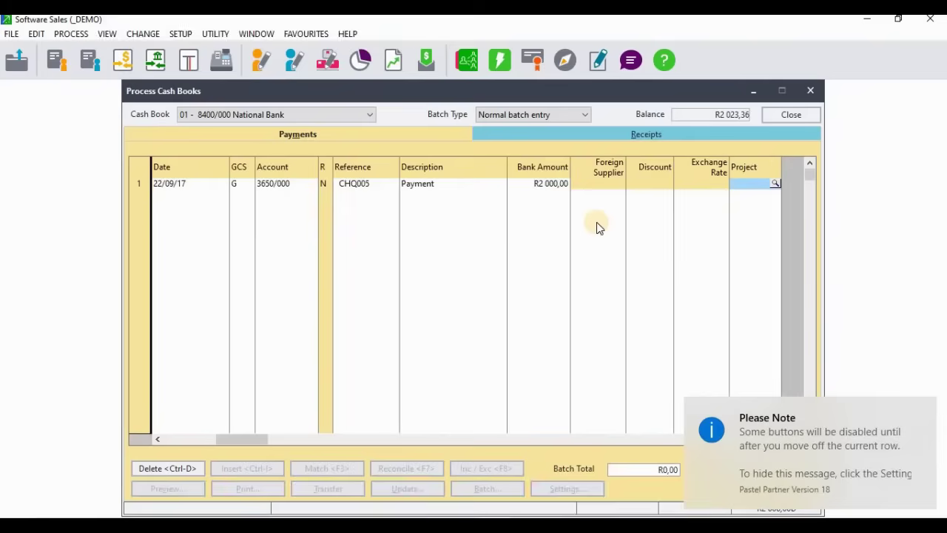
pyautogui.press('Return')
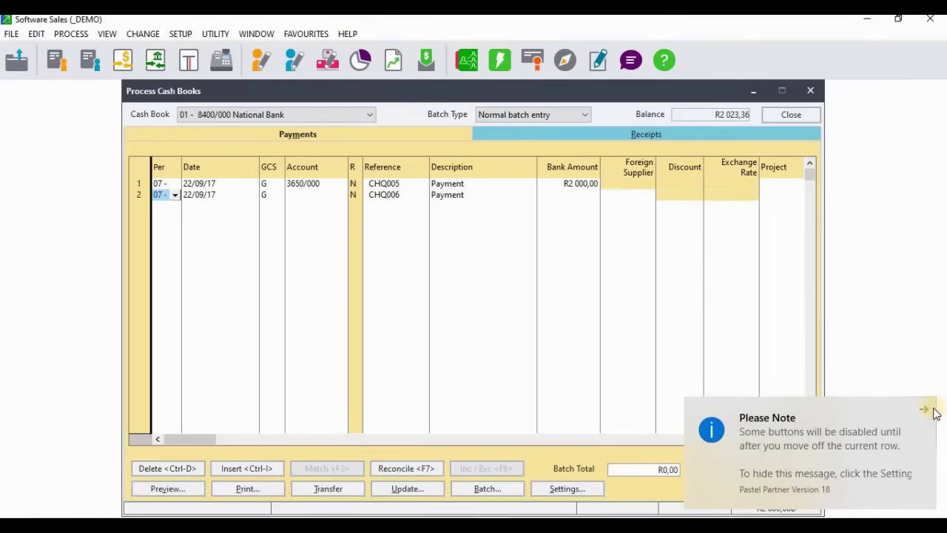
pyautogui.click(928, 407)
# Step: Check the tutorial question for the next transaction, return to Pastel Partner and show the cash book's receipts
pyautogui.hotkey('alt', 'Tab')
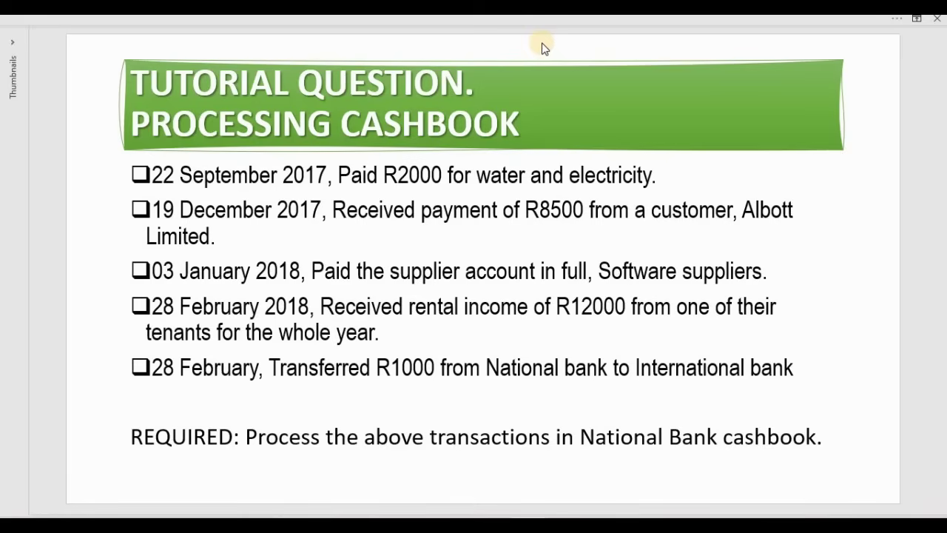
pyautogui.click(497, 522)
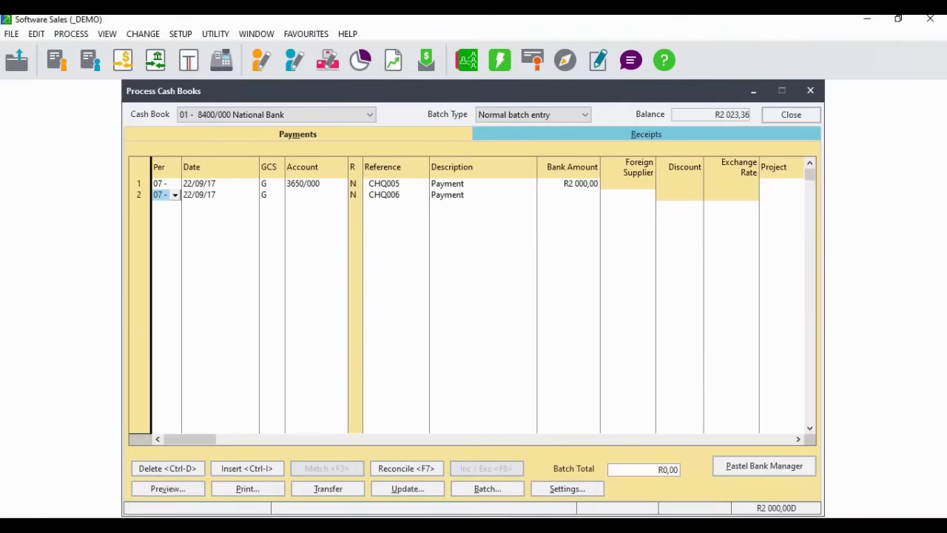
pyautogui.click(631, 134)
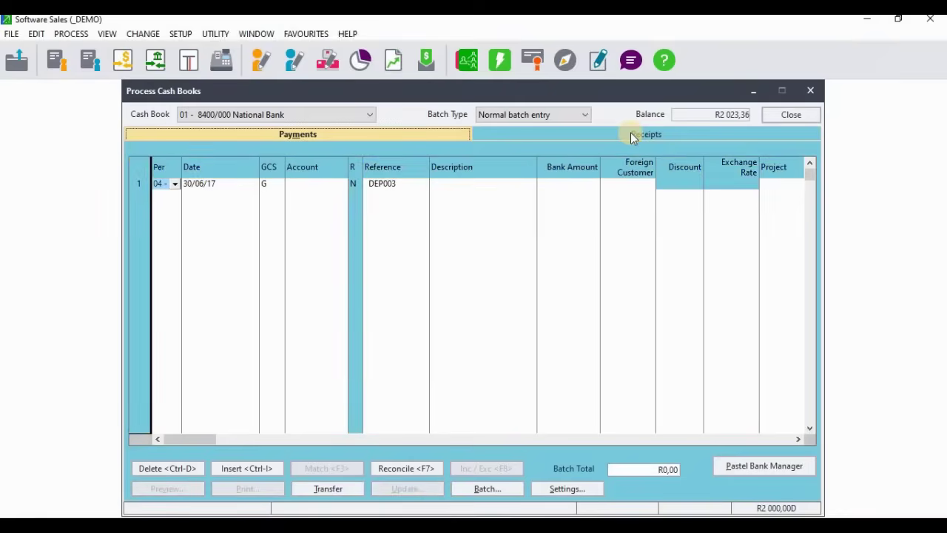
# Step: Set the first receipt line's period to 10 (December) and its date to 19/12/17
pyautogui.click(176, 185)
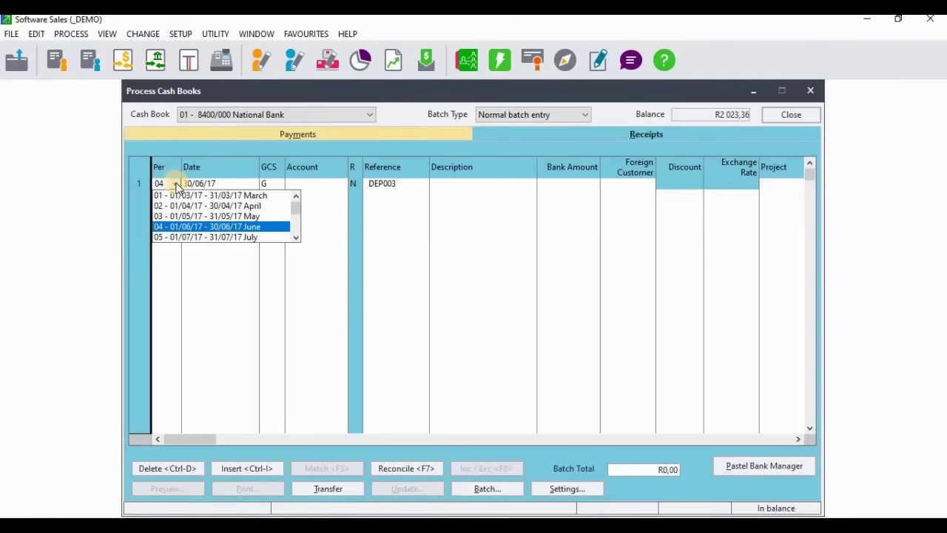
pyautogui.click(296, 237)
pyautogui.click(295, 237)
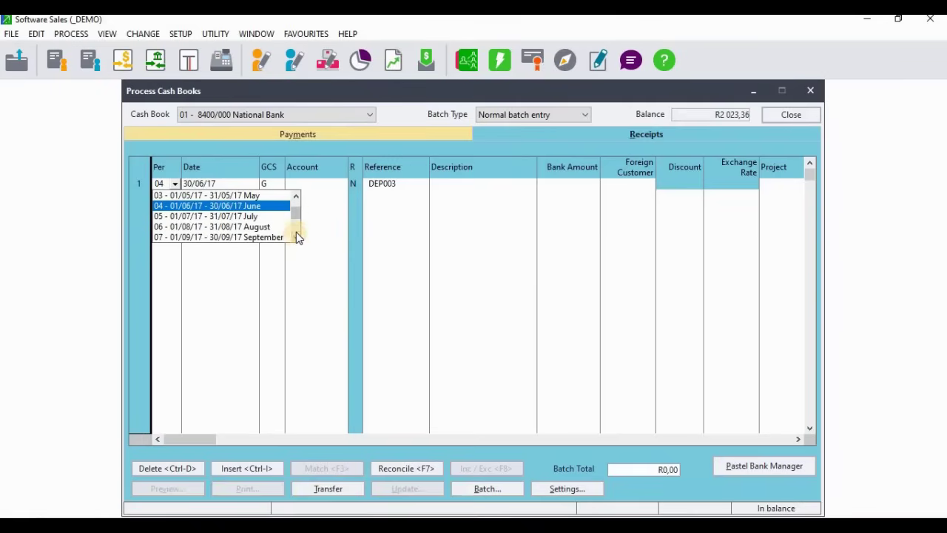
pyautogui.moveTo(296, 213); pyautogui.dragTo(285, 233)
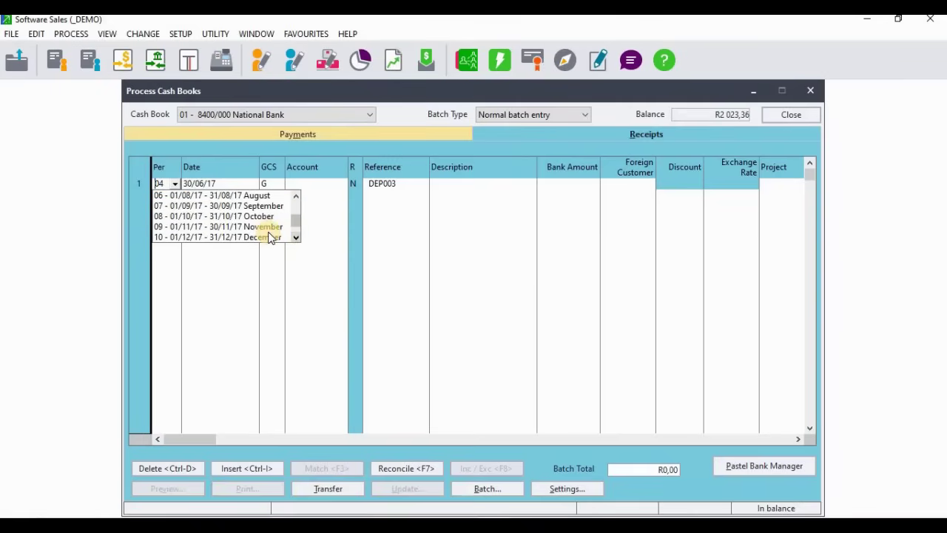
pyautogui.click(270, 236)
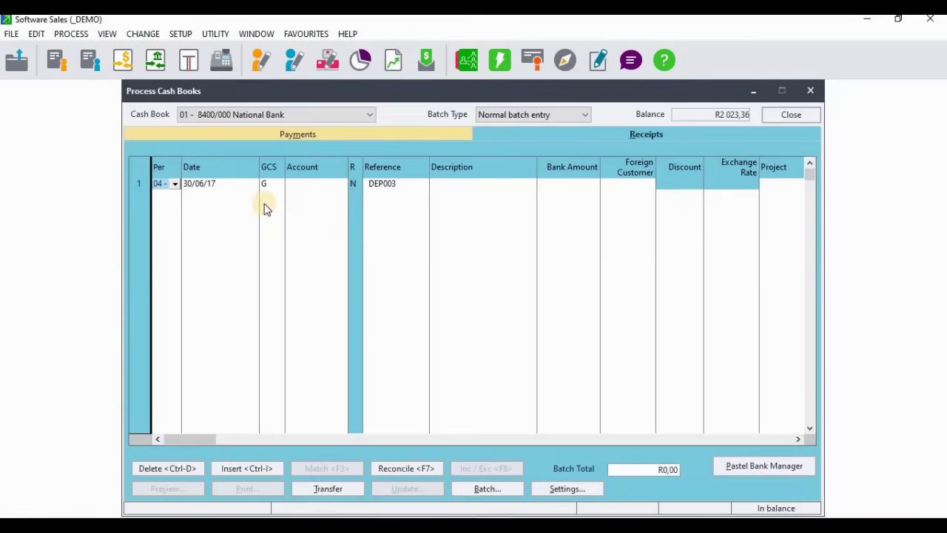
pyautogui.press('Tab')
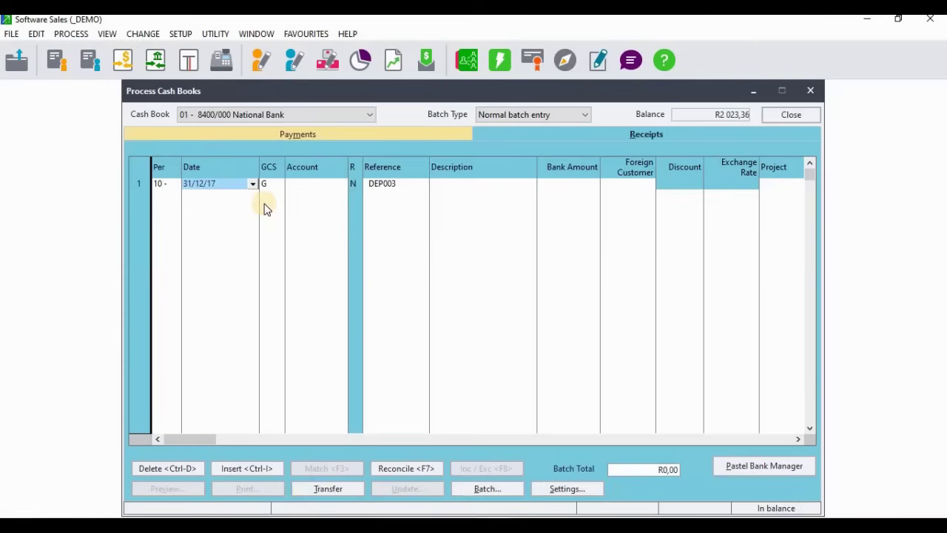
pyautogui.click(189, 183)
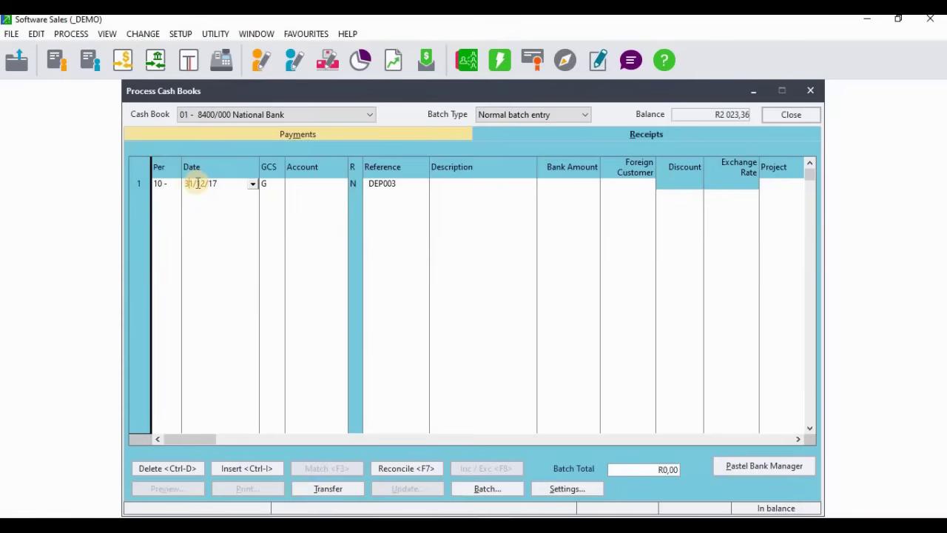
pyautogui.press('BackSpace')
pyautogui.press('BackSpace')
pyautogui.write('19')
pyautogui.press('Tab')
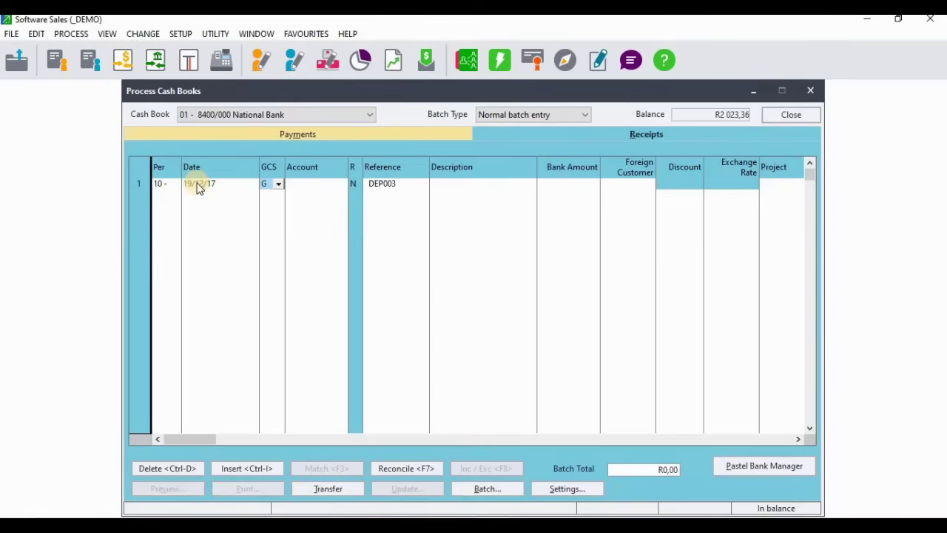
# Step: Set the first receipt line to customer type C and choose customer account ABB029, Albott Limited
pyautogui.click(279, 185)
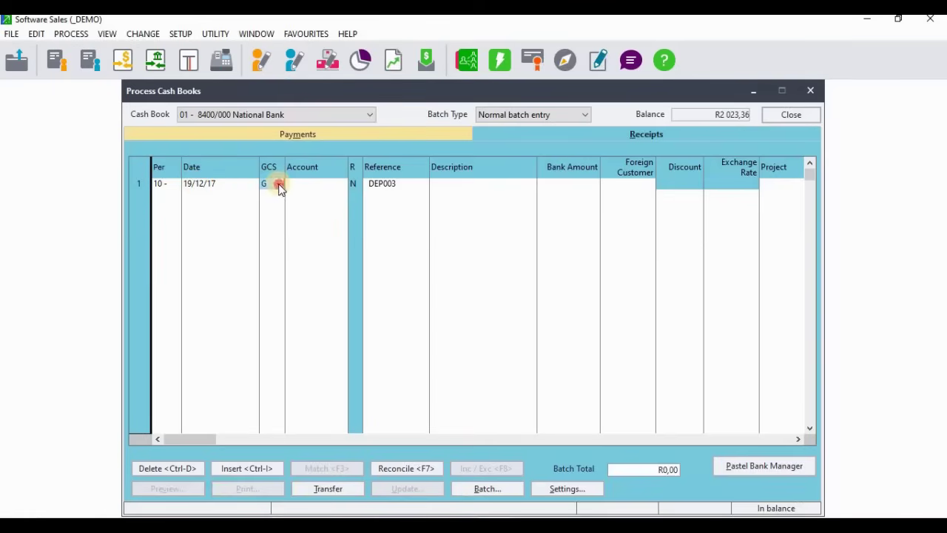
pyautogui.click(265, 202)
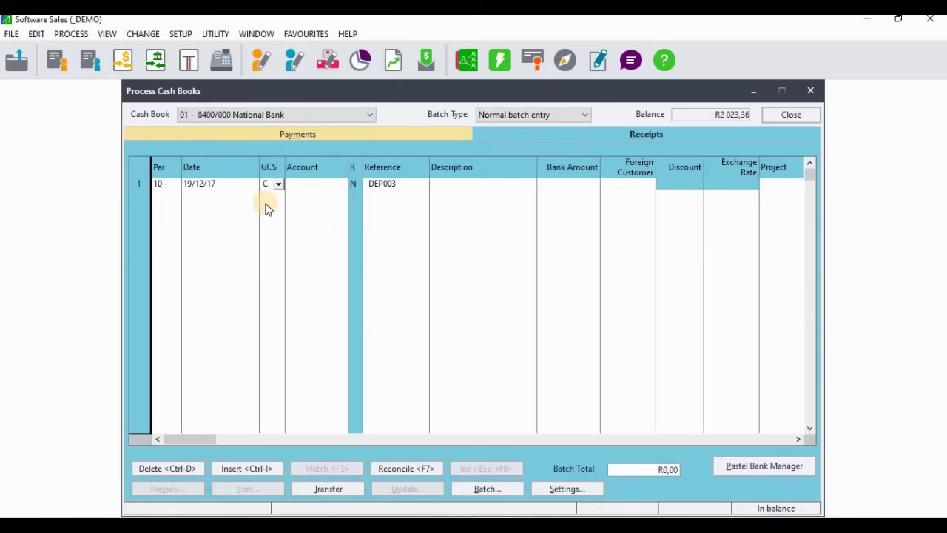
pyautogui.press('Tab')
pyautogui.press('Return')
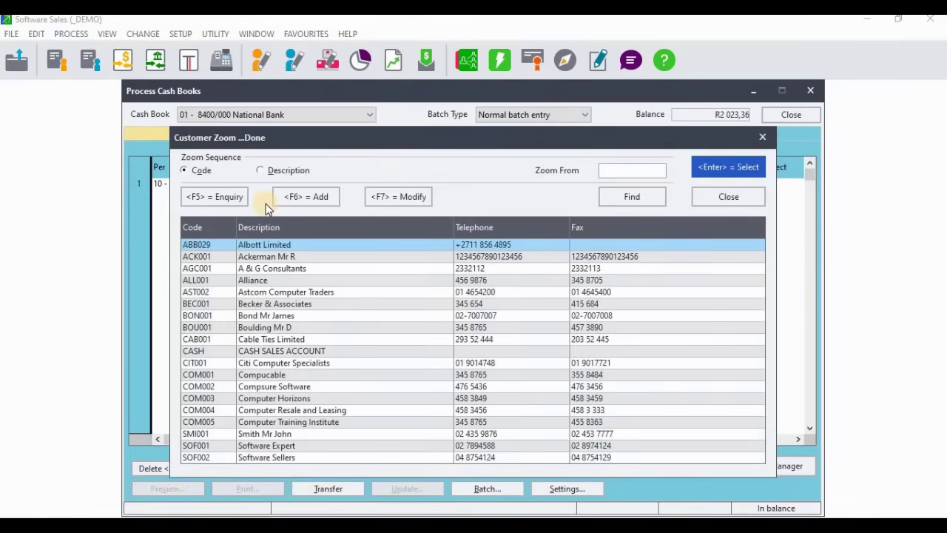
pyautogui.press('Return')
pyautogui.press('Tab')
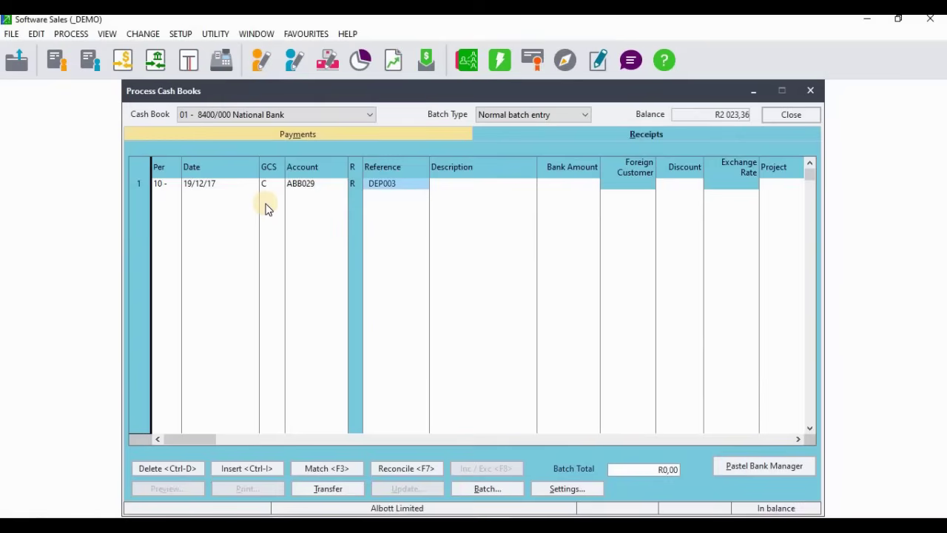
# Step: Accept reference DEP003, choose the predefined description Payment Thank you and enter a bank amount of 8500
pyautogui.press('Tab')
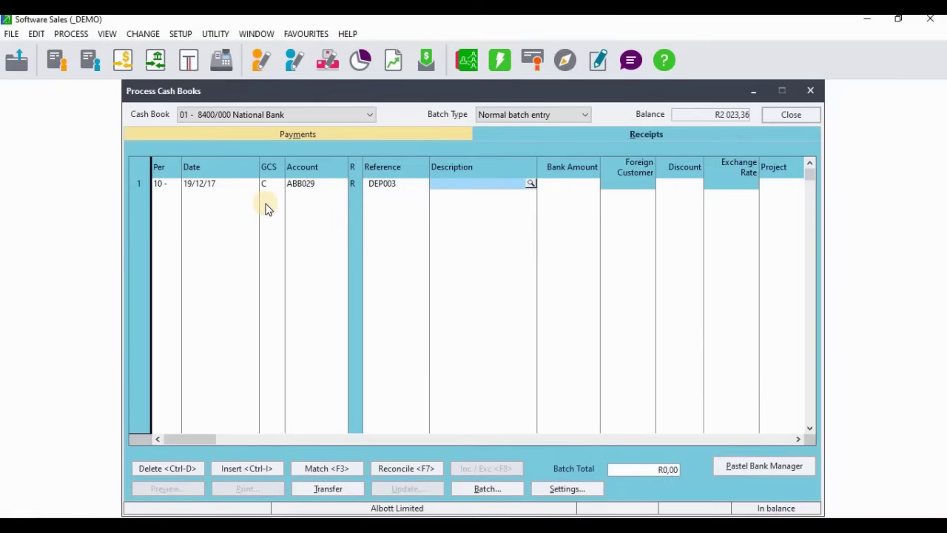
pyautogui.press('Tab')
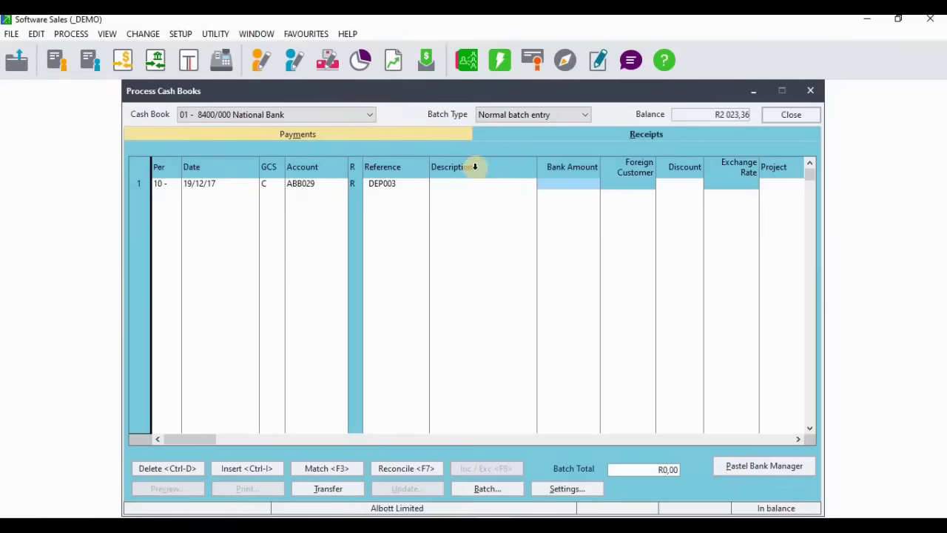
pyautogui.click(480, 188)
pyautogui.click(531, 184)
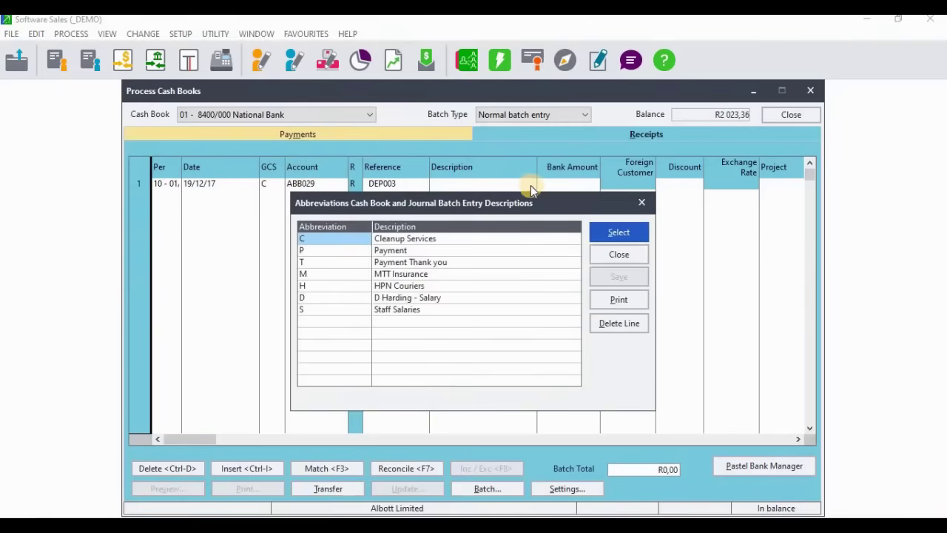
pyautogui.click(433, 263)
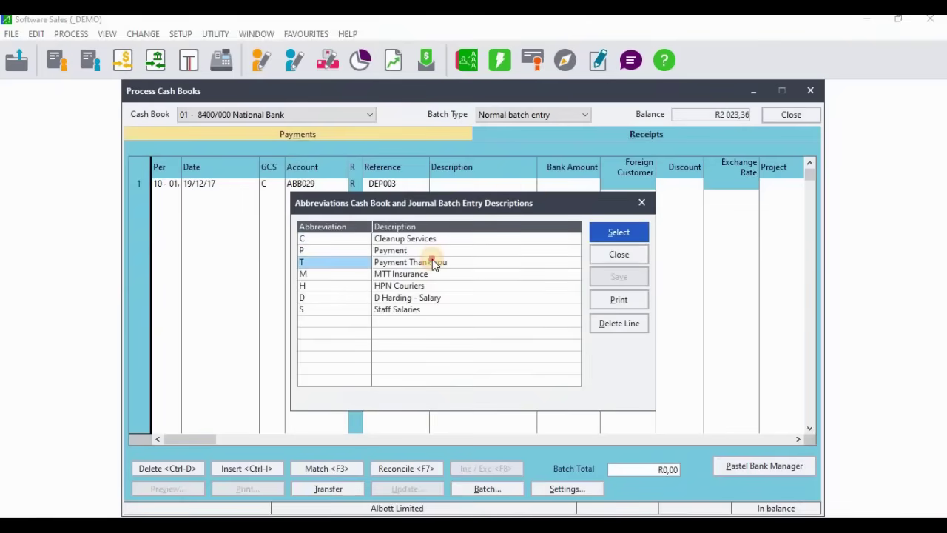
pyautogui.click(619, 233)
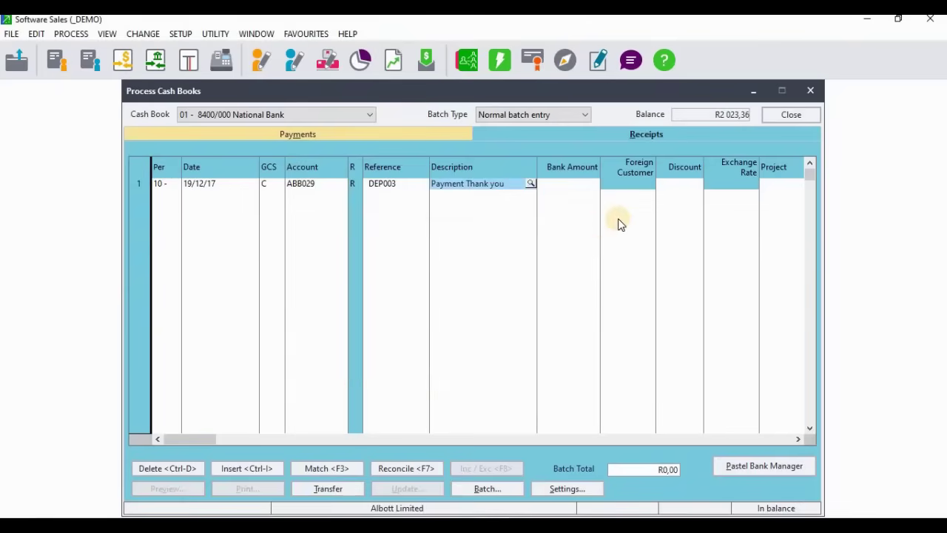
pyautogui.press('Tab')
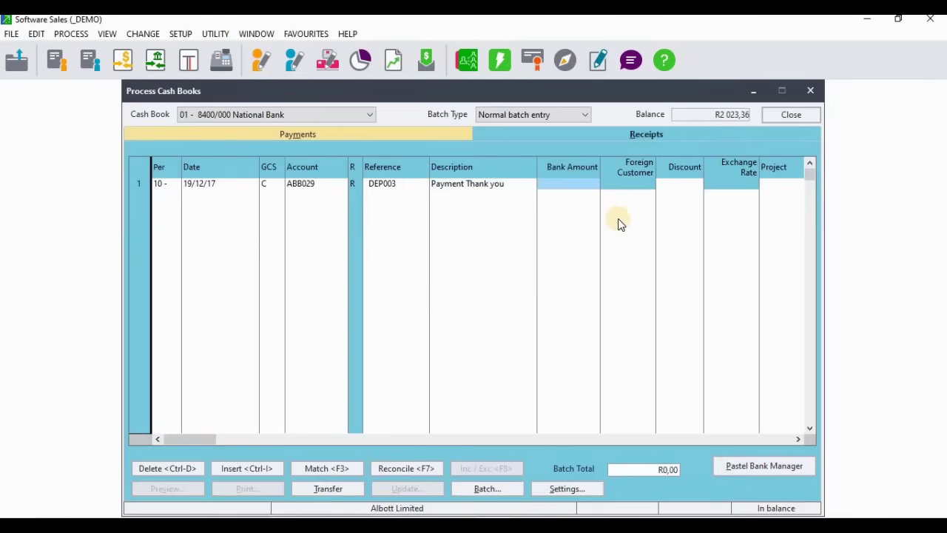
pyautogui.write('8500')
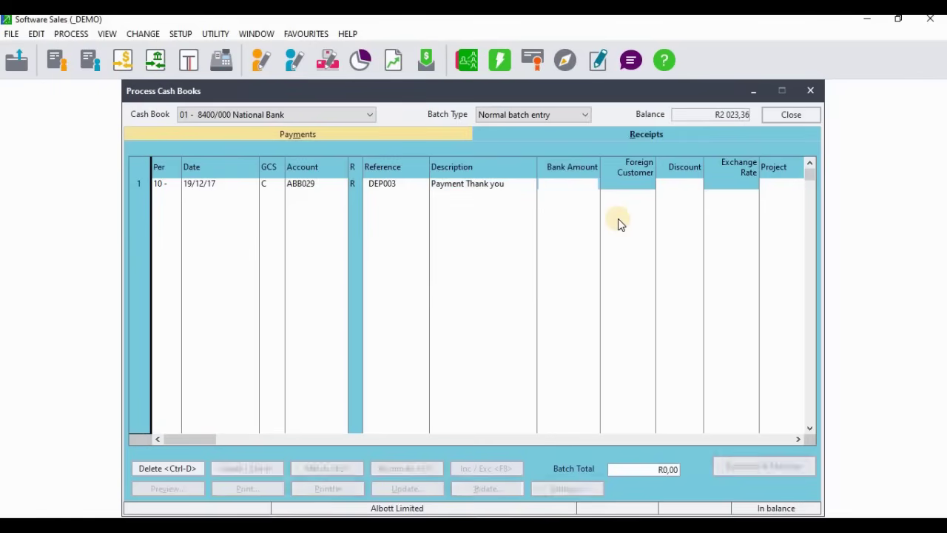
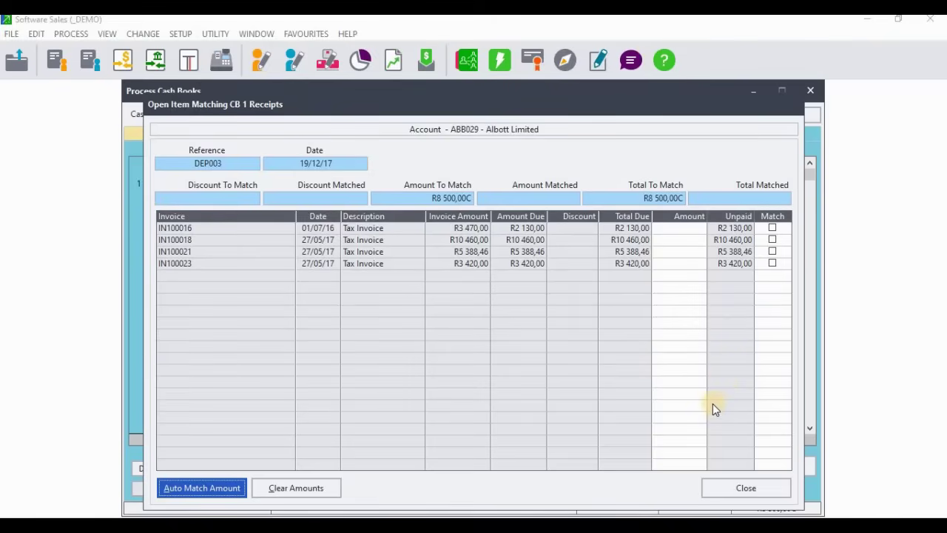
# Step: Try matching the full receipt amount to invoice IN100016, and clear that match
pyautogui.click(746, 487)
pyautogui.click(771, 229)
pyautogui.click(772, 229)
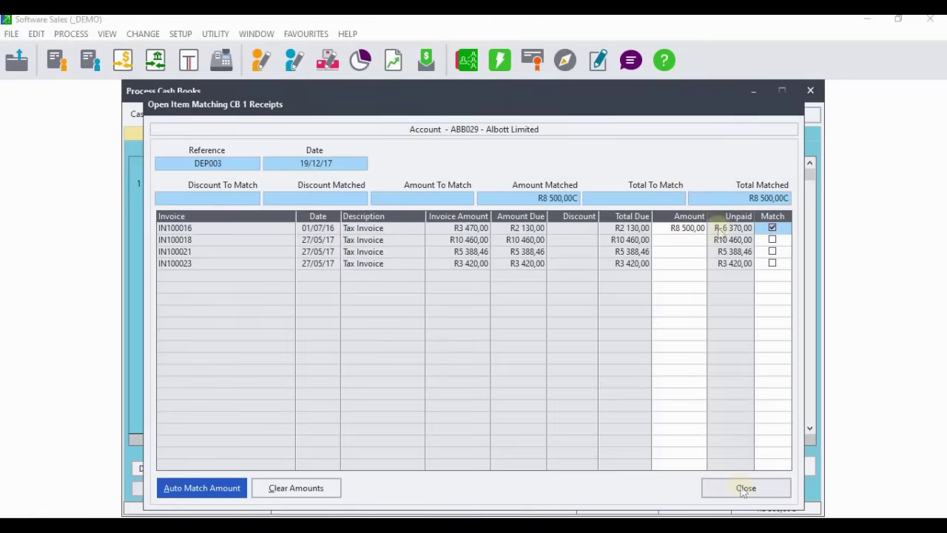
pyautogui.click(772, 228)
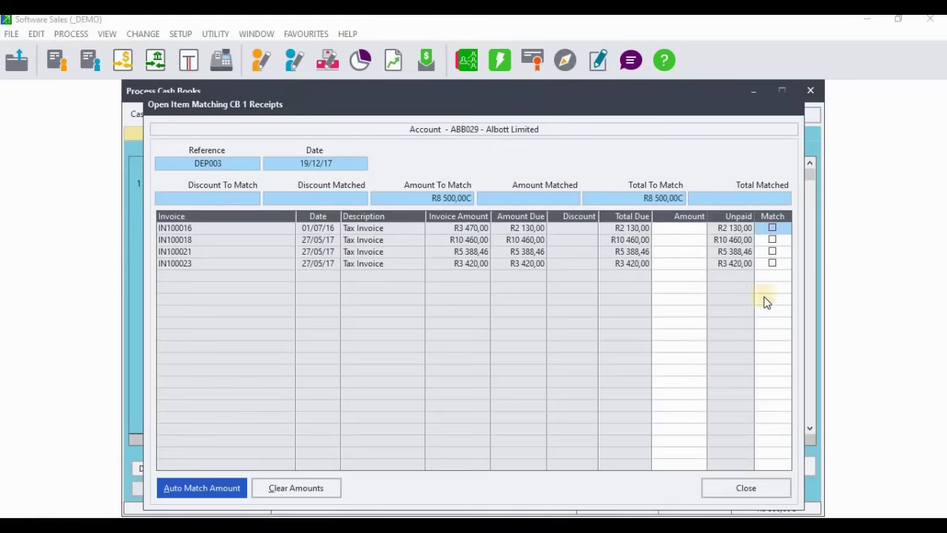
# Step: Close the open item matching with the rest left as unmatched and complete the receipt line
pyautogui.click(755, 485)
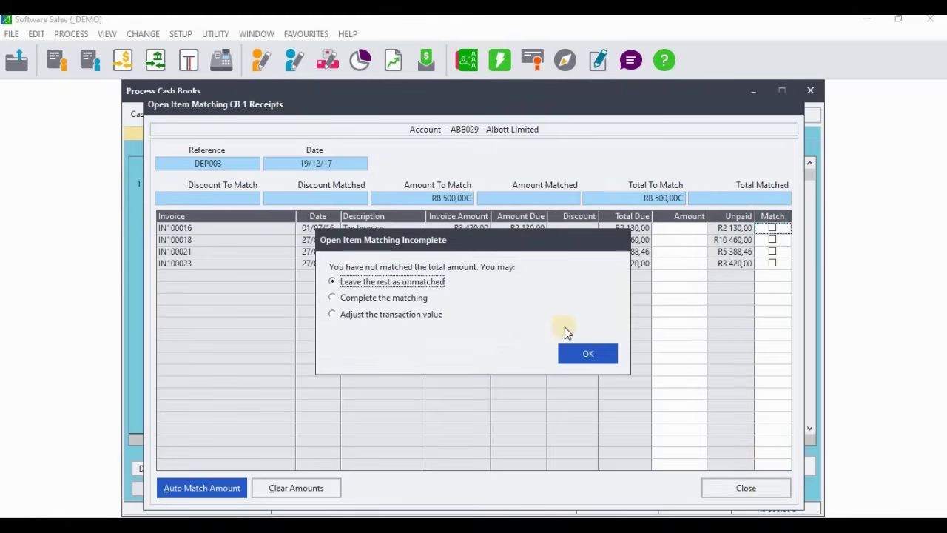
pyautogui.click(583, 355)
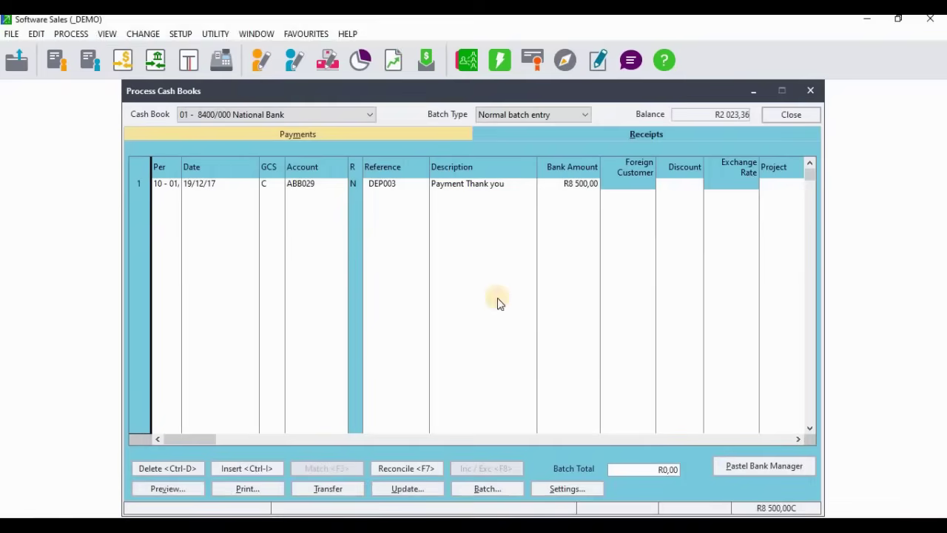
pyautogui.press('Tab')
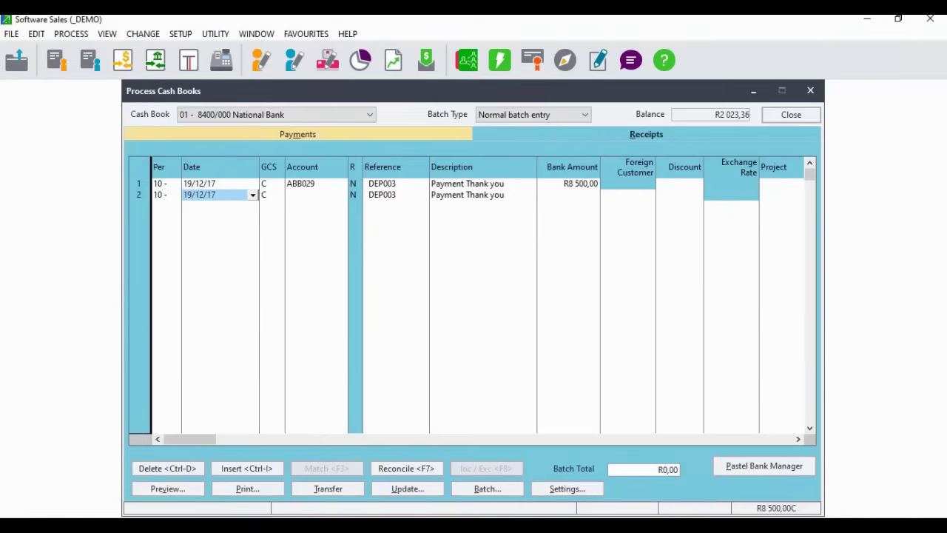
# Step: Show the cash book's payments and step past the first line to start a second payment line
pyautogui.click(335, 132)
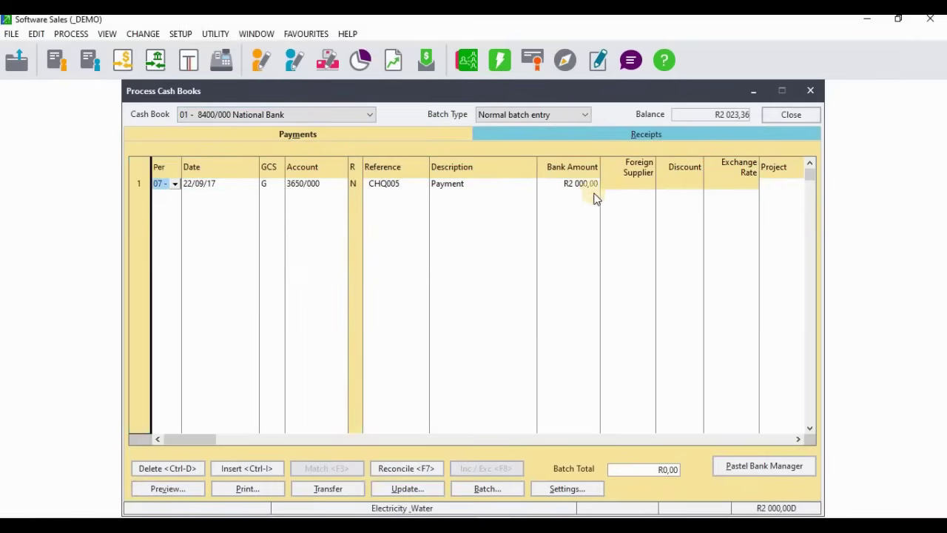
pyautogui.press('Tab')
pyautogui.press('Tab')
pyautogui.press('Tab')
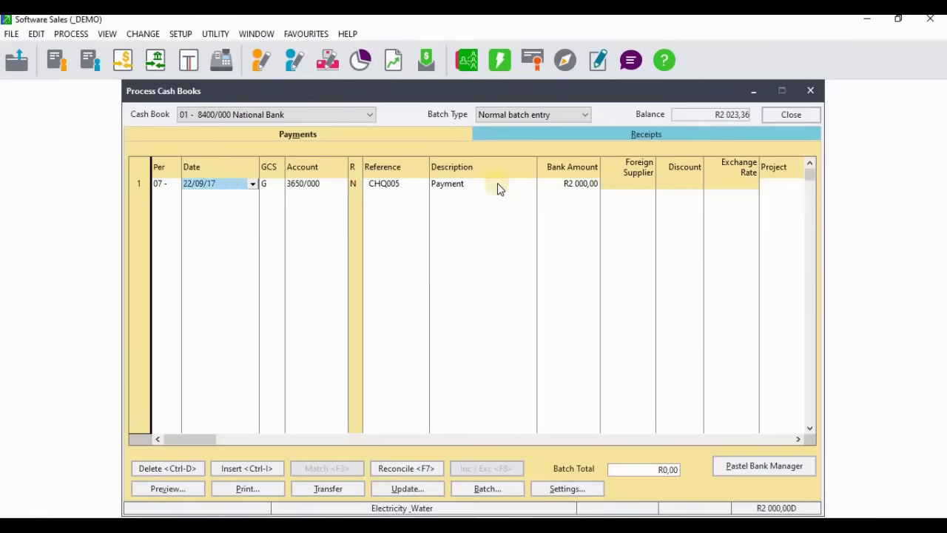
pyautogui.press('Tab')
pyautogui.press('Tab')
pyautogui.press('Tab')
pyautogui.press('Tab')
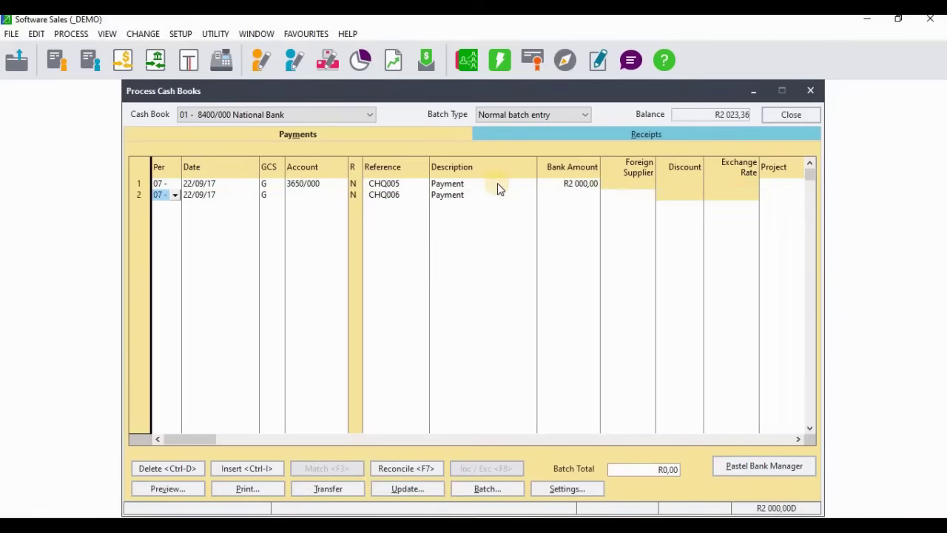
# Step: Set the second payment line's period to 11 (January)
pyautogui.click(174, 194)
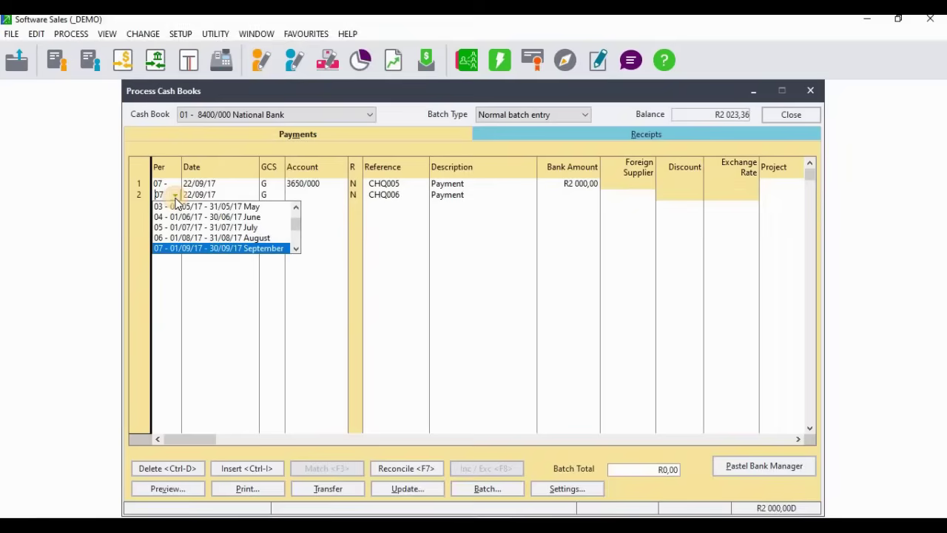
pyautogui.click(296, 248)
pyautogui.click(296, 248)
pyautogui.click(296, 249)
pyautogui.click(296, 249)
pyautogui.click(296, 248)
pyautogui.click(258, 236)
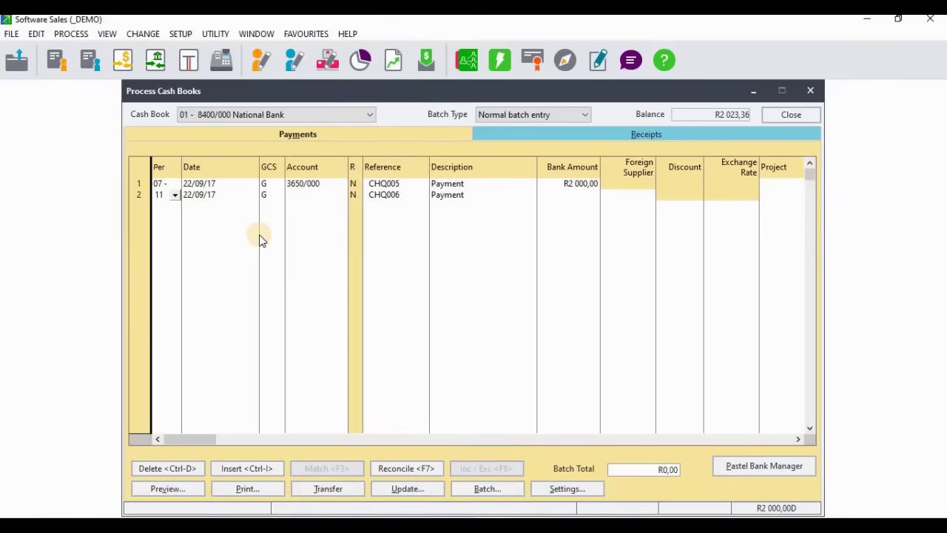
pyautogui.press('Tab')
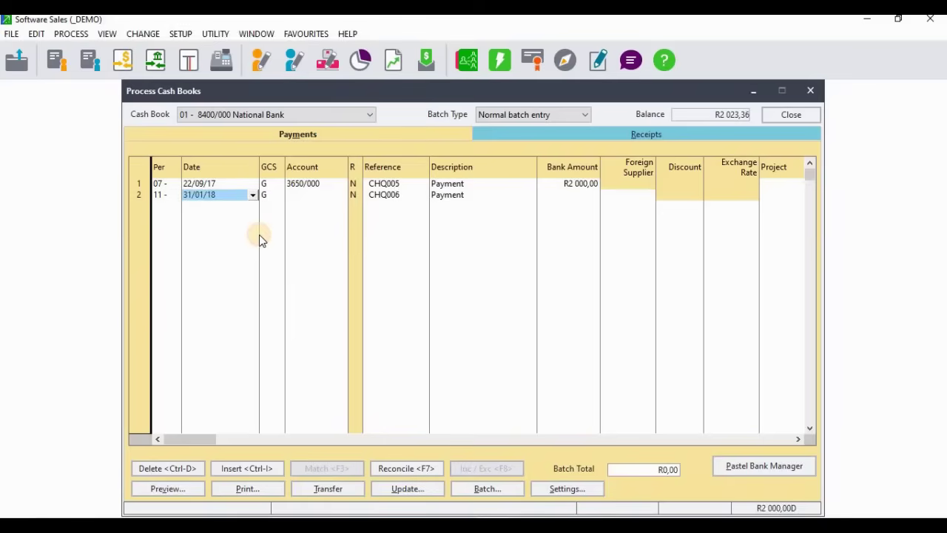
# Step: Set the second payment line's date to 03/01/18
pyautogui.click(196, 194)
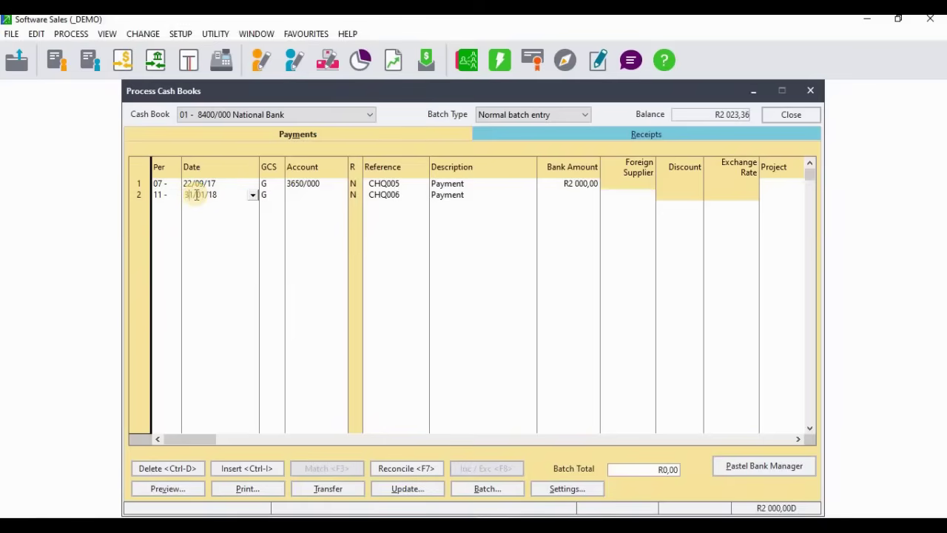
pyautogui.press('Delete')
pyautogui.press('Delete')
pyautogui.write('03')
pyautogui.press('Tab')
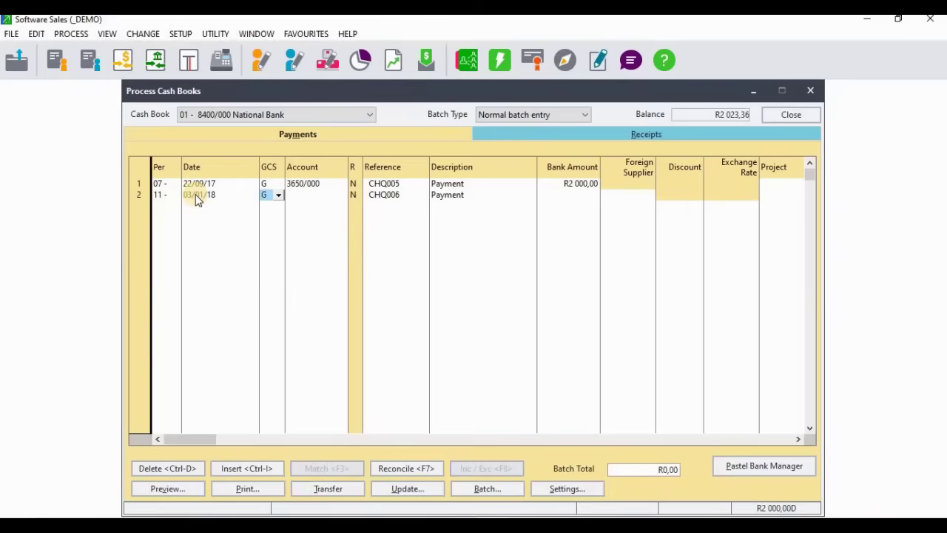
# Step: Set the second payment line to supplier type S and choose supplier account SOF001, Software Suppliers
pyautogui.click(277, 196)
pyautogui.click(269, 217)
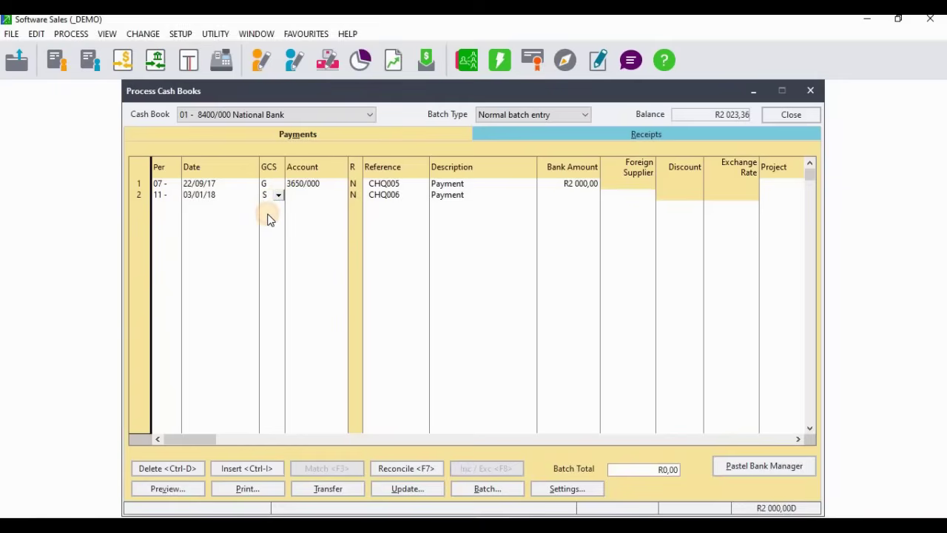
pyautogui.press('Tab')
pyautogui.press('Return')
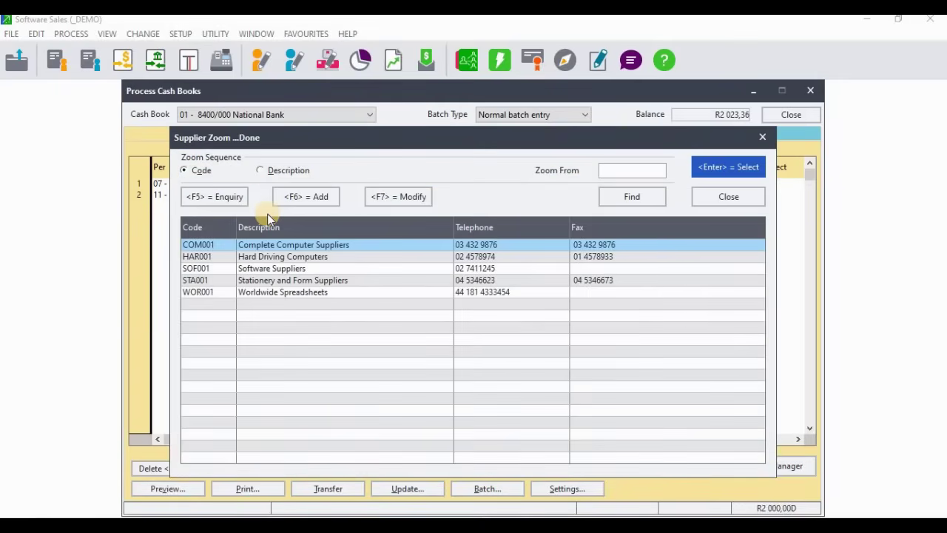
pyautogui.press('Down')
pyautogui.press('Down')
pyautogui.press('Down')
pyautogui.press('Up')
pyautogui.press('Return')
pyautogui.press('Tab')
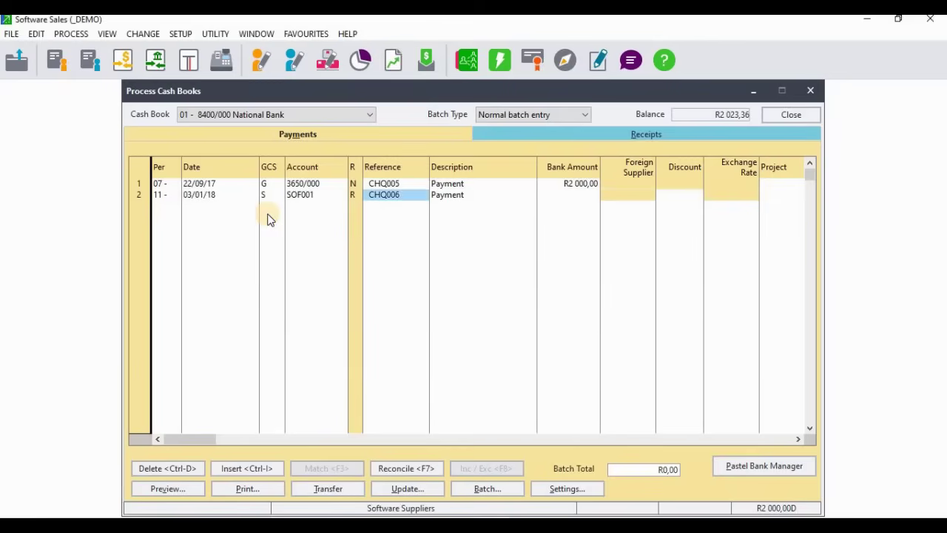
# Step: Accept reference CHQ006 and the description Payment, and open the line's bank amount for editing
pyautogui.press('Tab')
pyautogui.press('Tab')
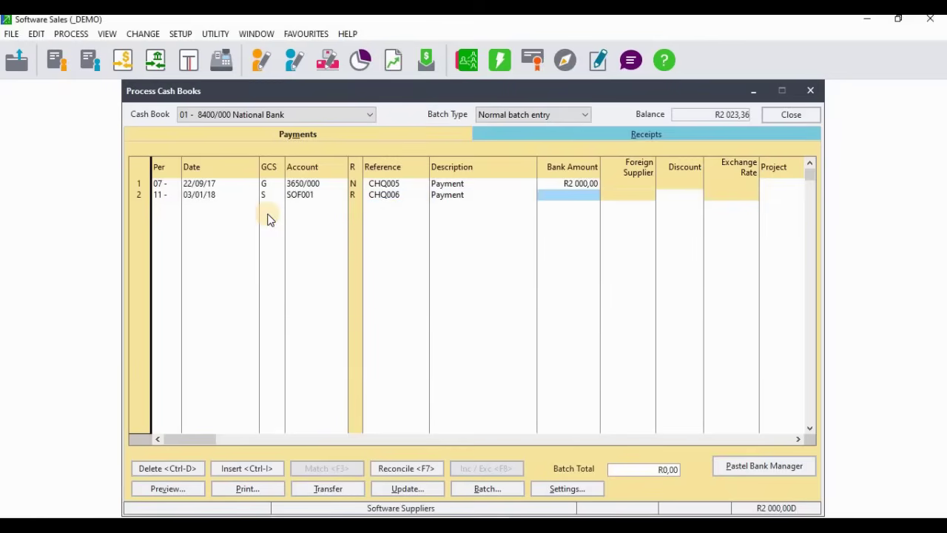
pyautogui.press('Tab')
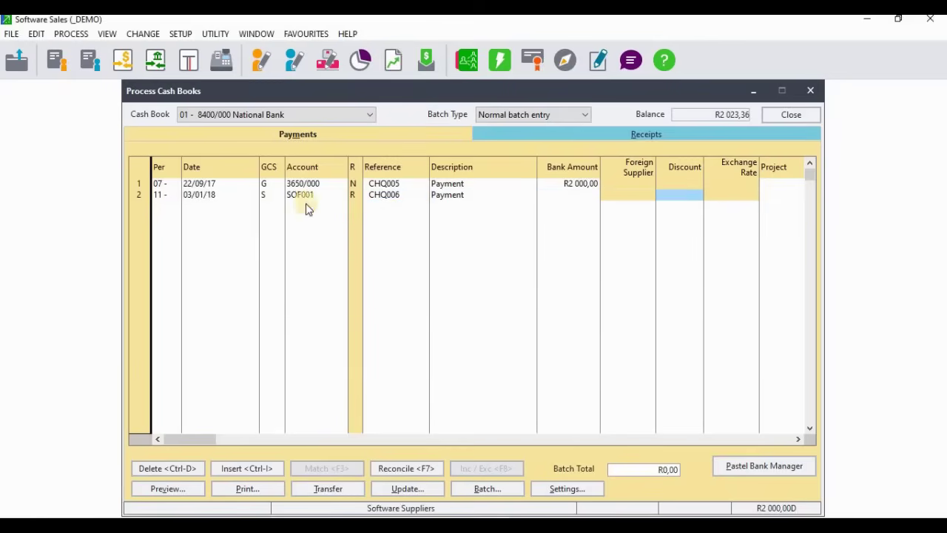
pyautogui.click(560, 200)
pyautogui.click(564, 196)
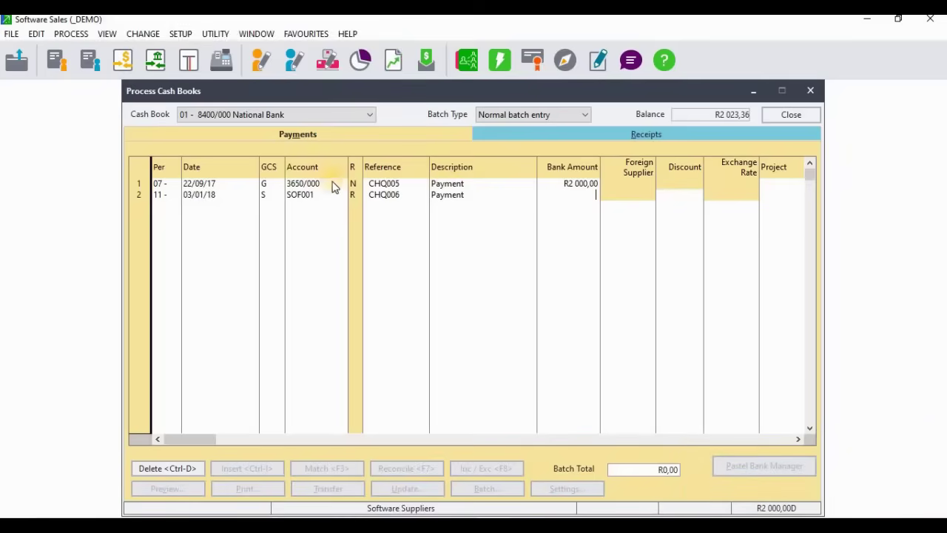
# Step: Select the second payment line's account and open the customer accounts editor
pyautogui.click(310, 195)
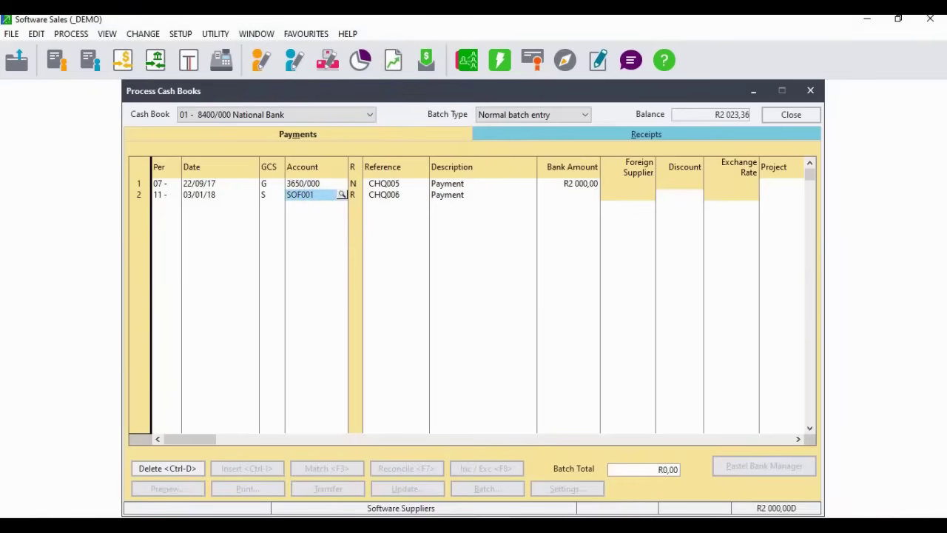
pyautogui.click(36, 34)
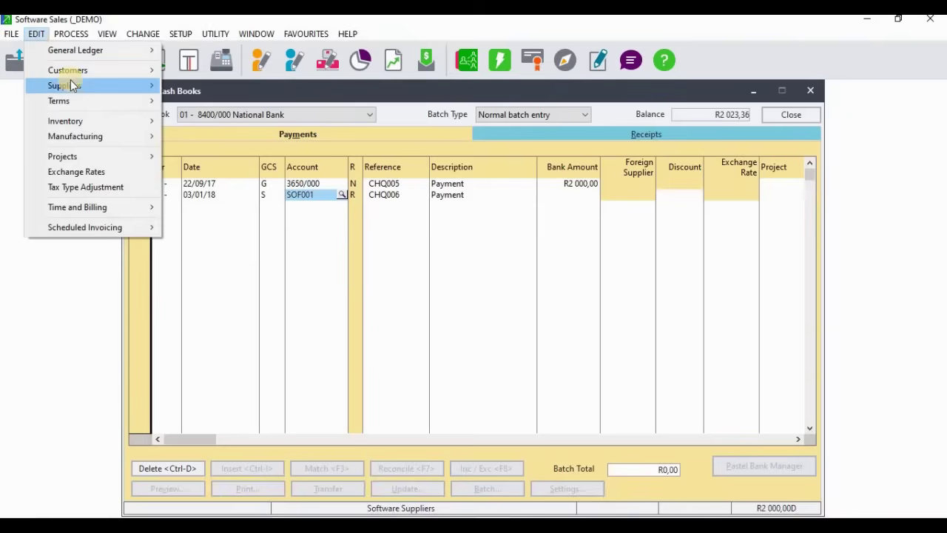
pyautogui.moveTo(71, 72)
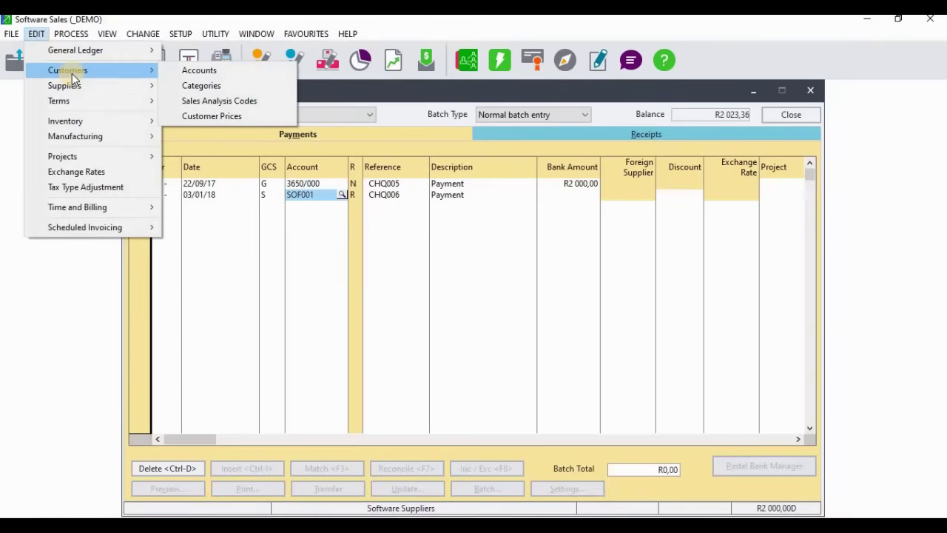
pyautogui.click(194, 68)
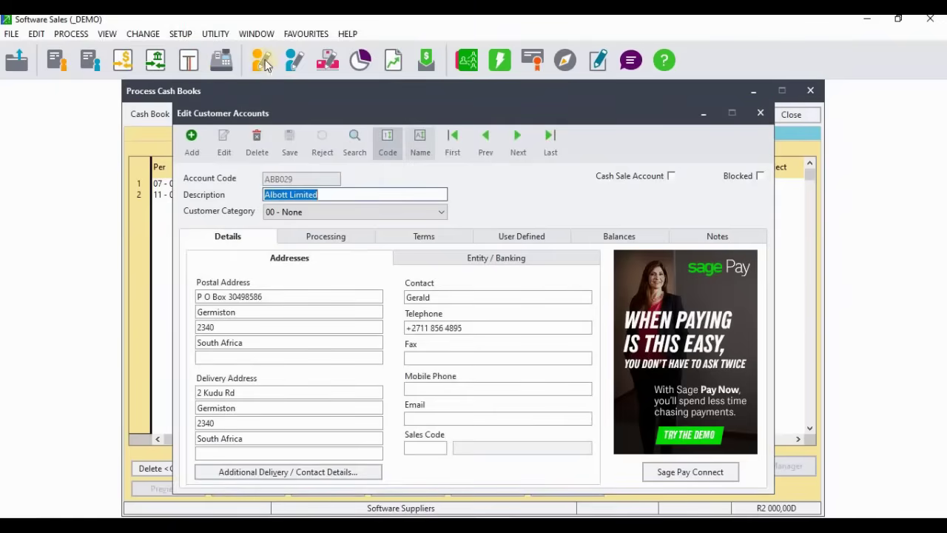
# Step: Leave the customer accounts and view the period balances of supplier SOF001, Software Suppliers, in the supplier accounts editor
pyautogui.click(760, 113)
pyautogui.click(36, 33)
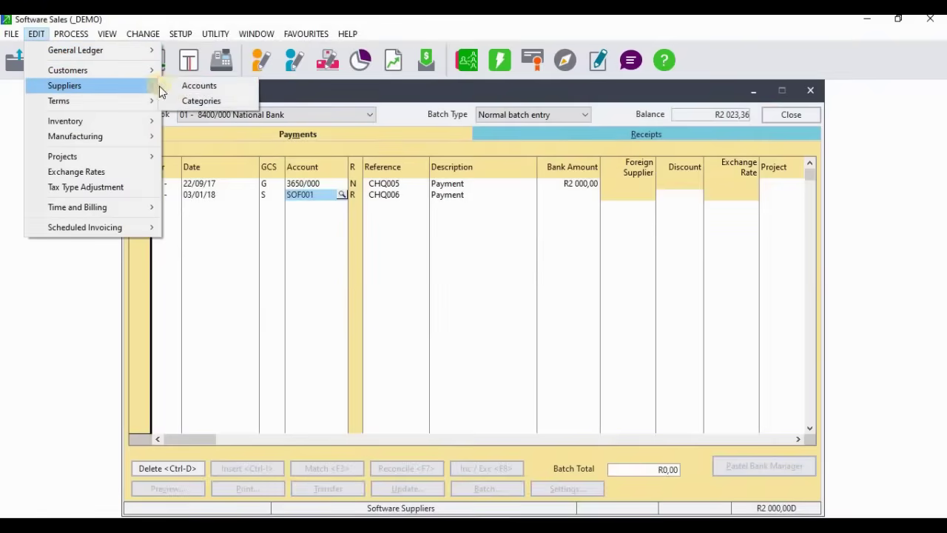
pyautogui.click(185, 84)
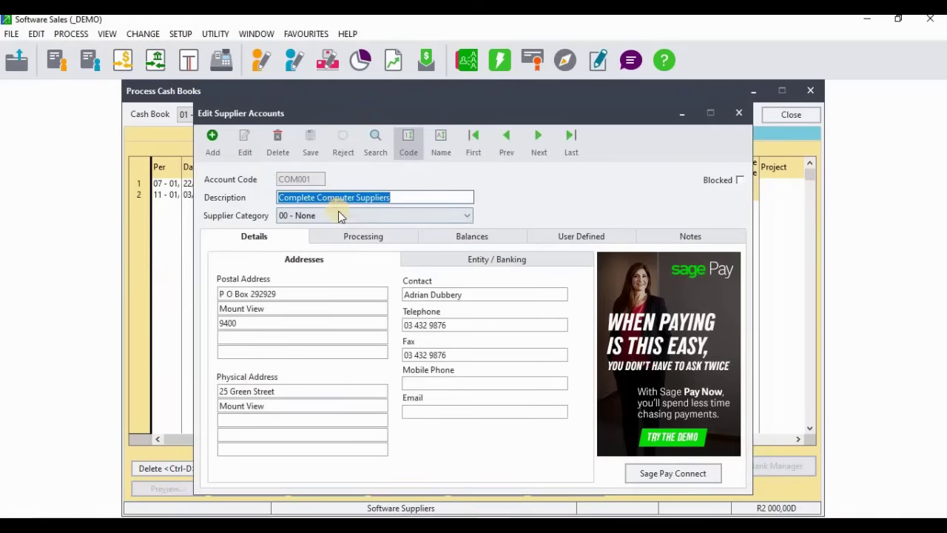
pyautogui.click(537, 140)
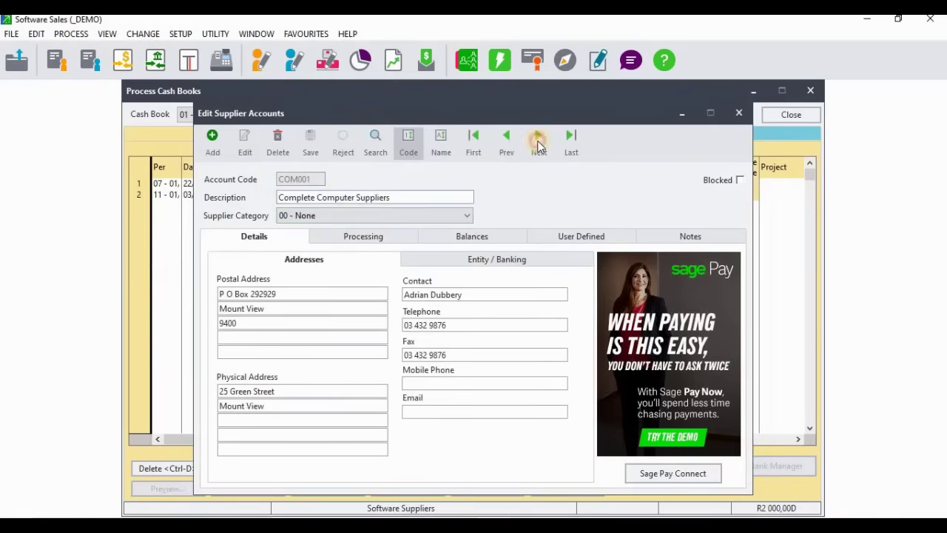
pyautogui.click(538, 142)
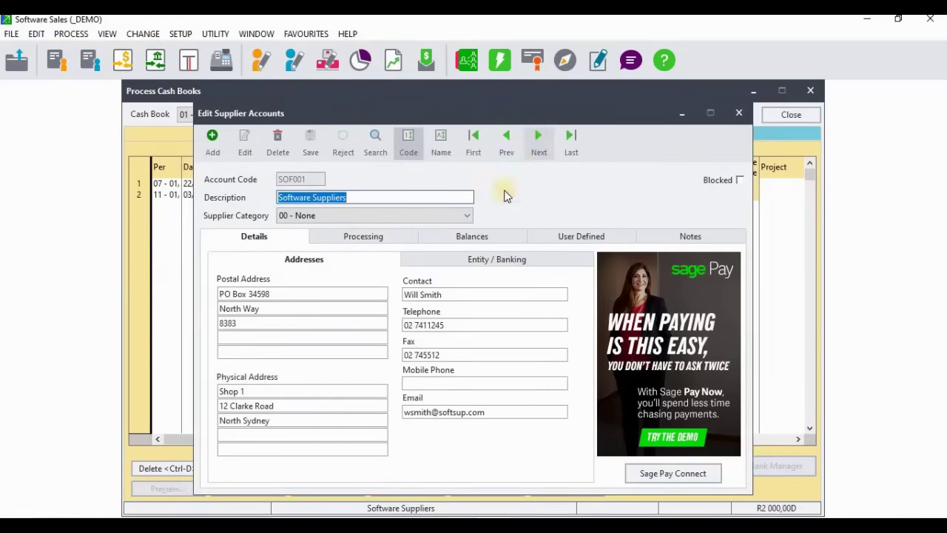
pyautogui.click(478, 237)
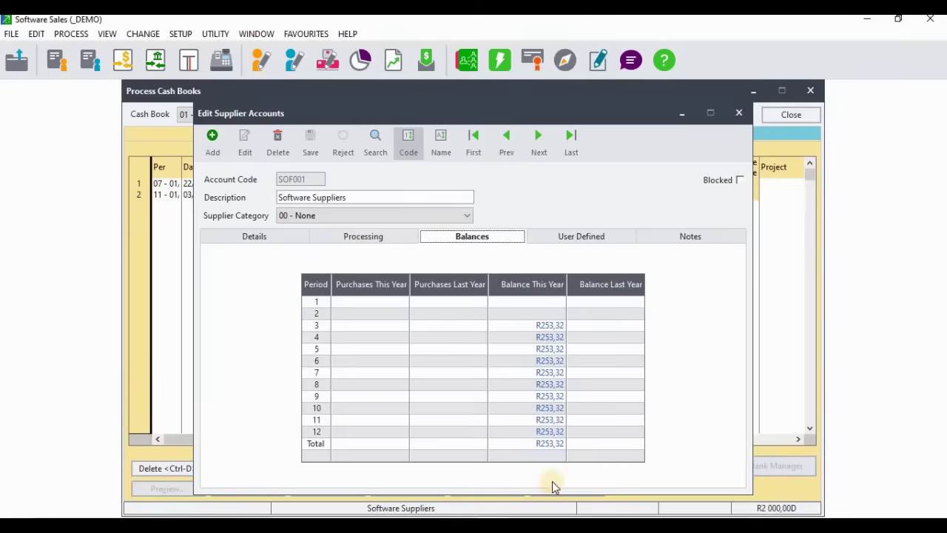
pyautogui.click(738, 117)
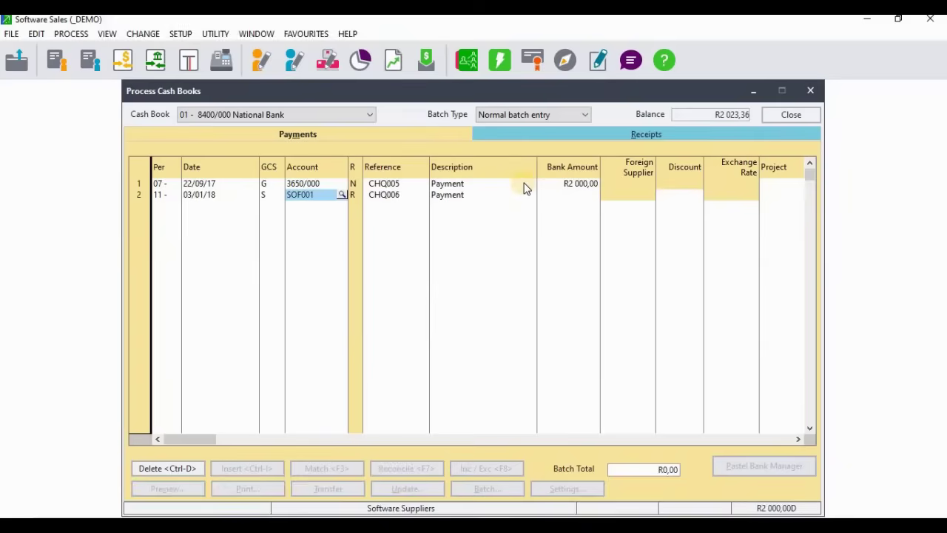
# Step: Set the second payment line's bank amount to 253,32 and complete the line with no discount
pyautogui.press('Tab')
pyautogui.press('Tab')
pyautogui.press('Tab')
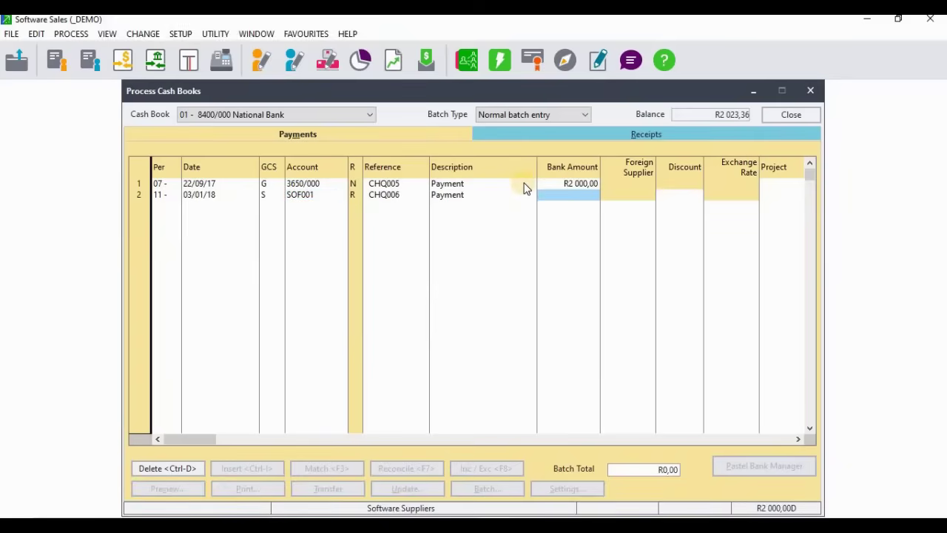
pyautogui.write('253')
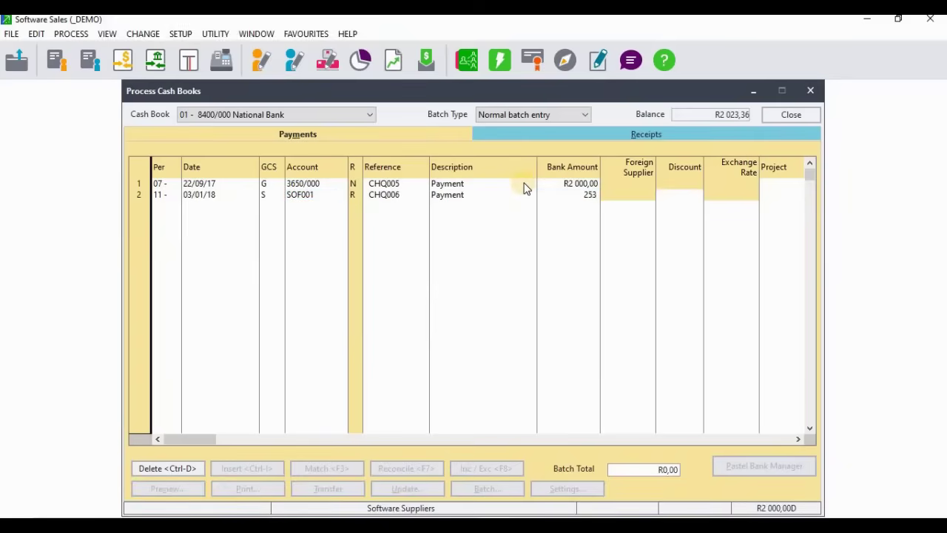
pyautogui.write(',32')
pyautogui.press('Tab')
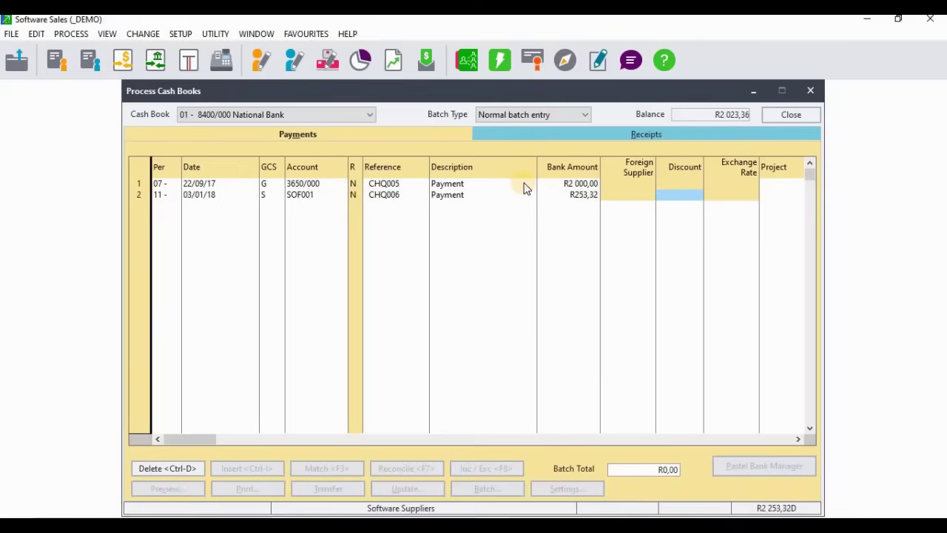
pyautogui.press('Tab')
pyautogui.press('Tab')
pyautogui.press('Tab')
pyautogui.press('Tab')
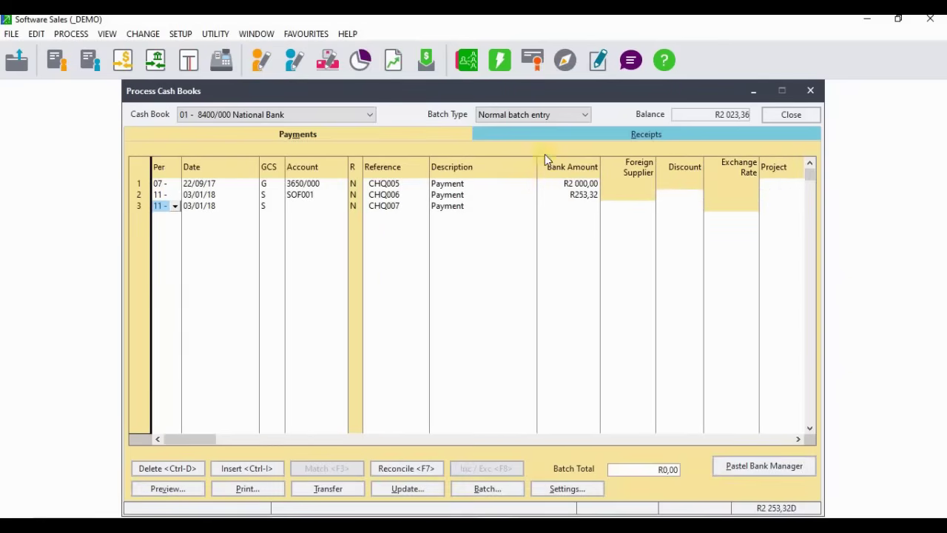
# Step: Check the tutorial question for the next transaction and start a second line in the cash book receipts
pyautogui.click(542, 485)
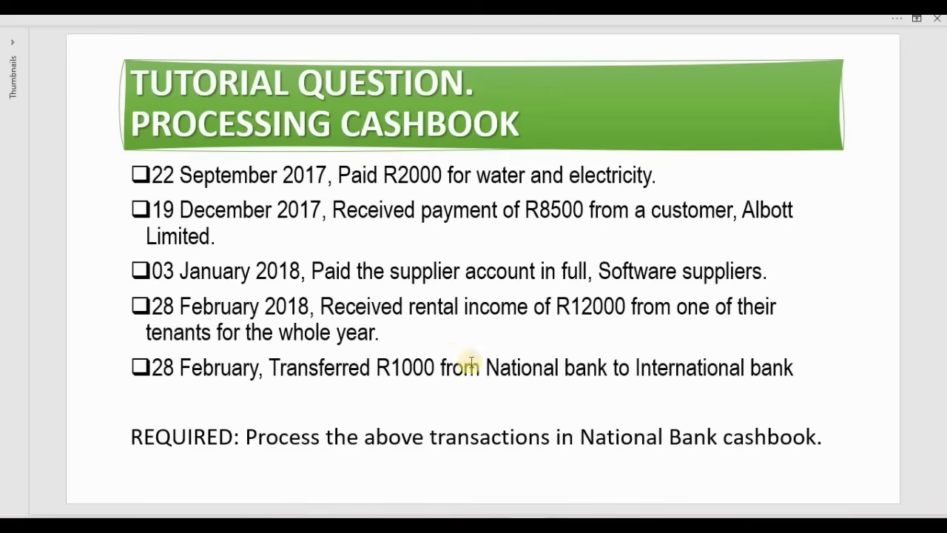
pyautogui.hotkey('alt', 'Tab')
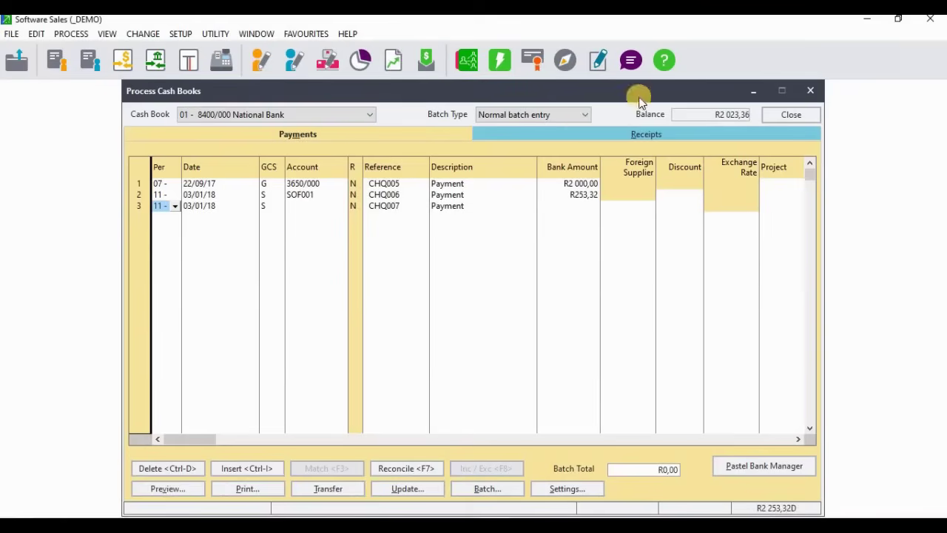
pyautogui.click(664, 131)
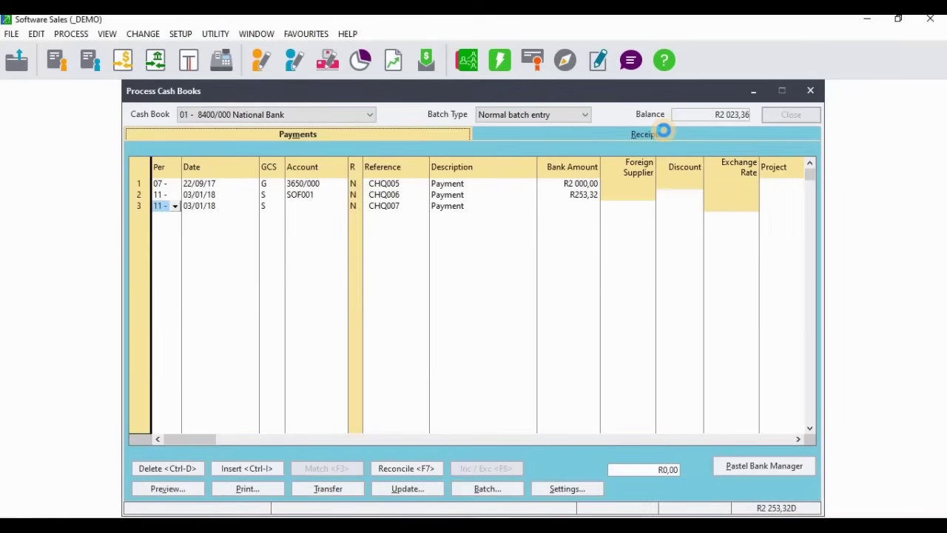
pyautogui.press('Tab')
pyautogui.press('Tab')
pyautogui.press('Tab')
pyautogui.press('Tab')
pyautogui.press('Tab')
pyautogui.press('Tab')
pyautogui.press('Tab')
pyautogui.press('Tab')
pyautogui.press('Tab')
pyautogui.press('Tab')
pyautogui.press('Tab')
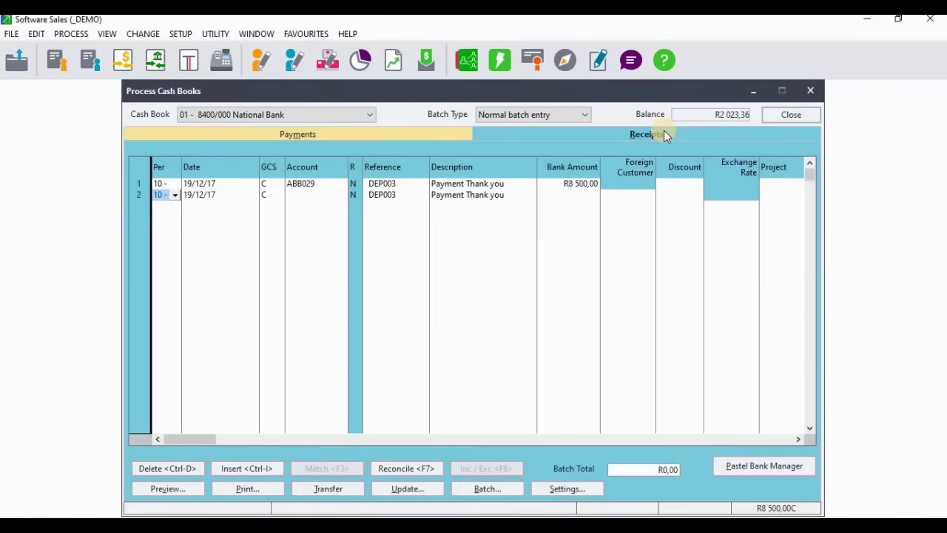
# Step: Set the second receipt line to period 12 (February), date 28/02/18 and general ledger type G
pyautogui.click(176, 194)
pyautogui.scroll(-1, 291, 246)
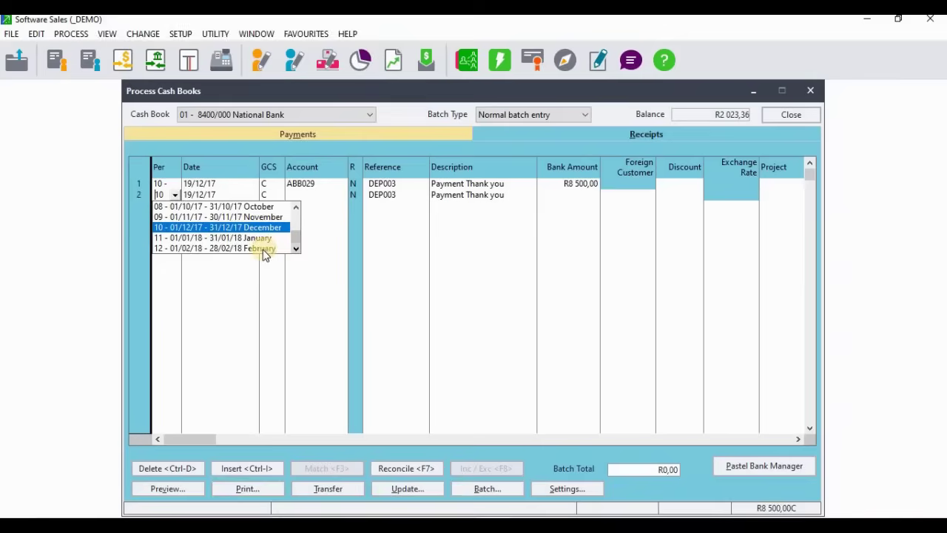
pyautogui.click(264, 248)
pyautogui.press('Tab')
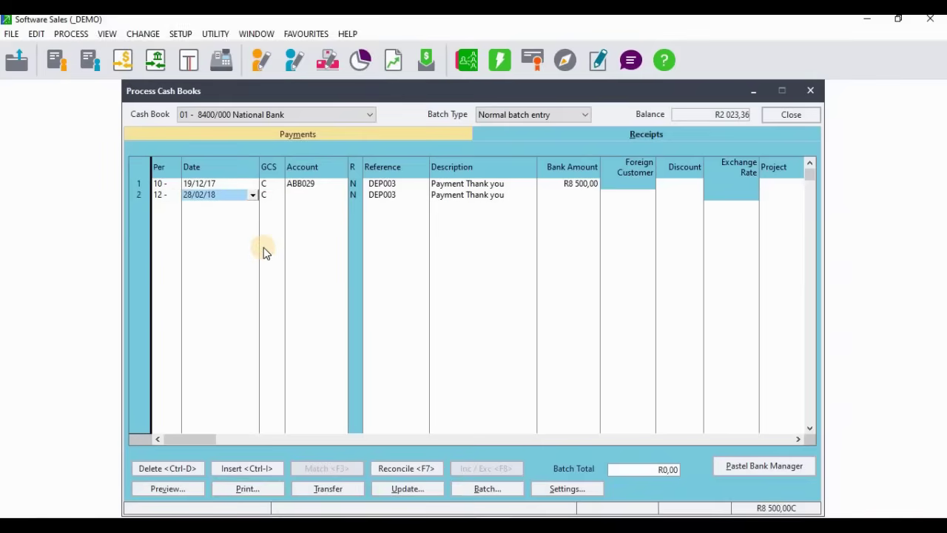
pyautogui.press('Tab')
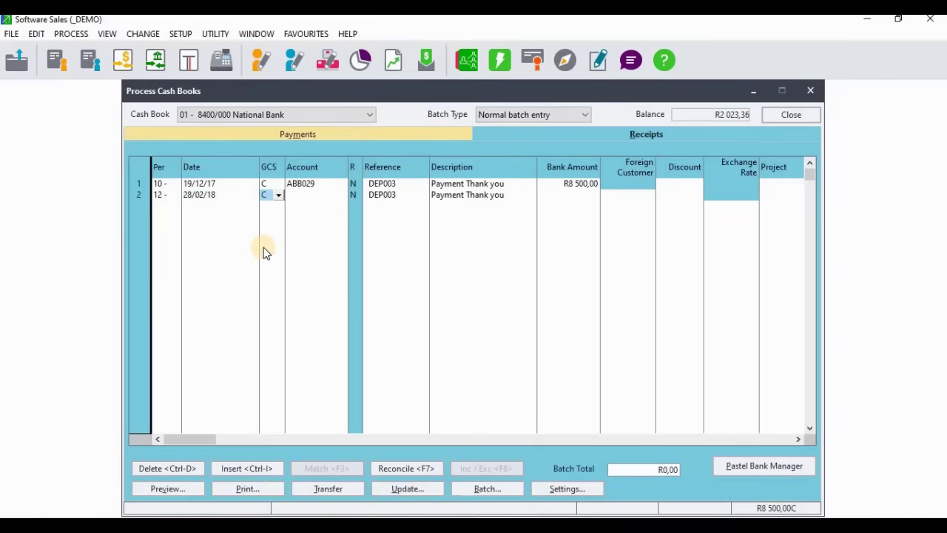
pyautogui.click(277, 195)
pyautogui.click(267, 206)
pyautogui.press('Tab')
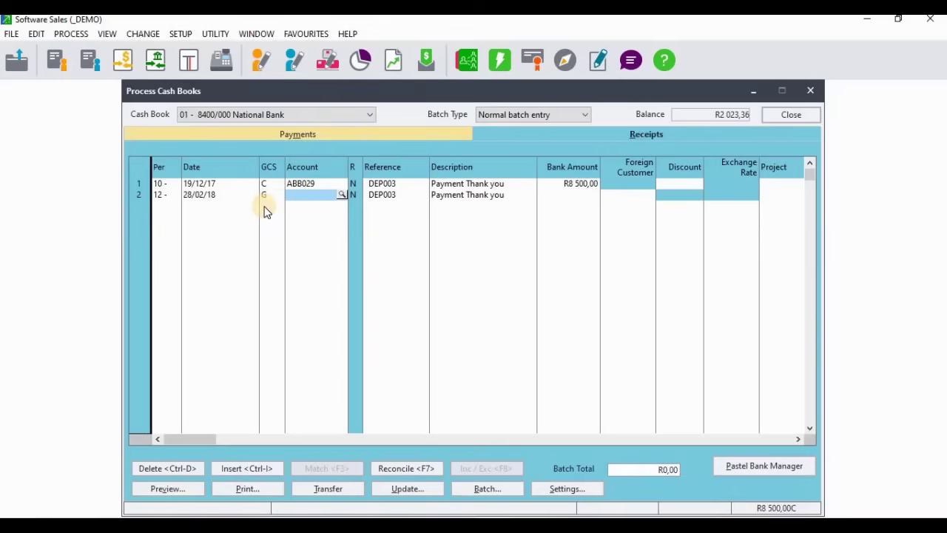
# Step: Search the general ledger accounts by the description "rent" for the second receipt line and clear the search
pyautogui.click(342, 194)
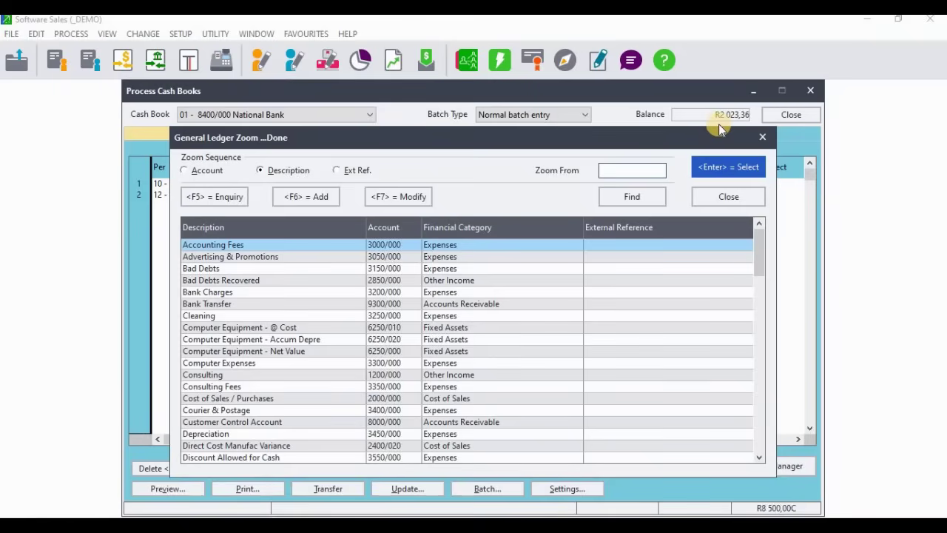
pyautogui.write('r')
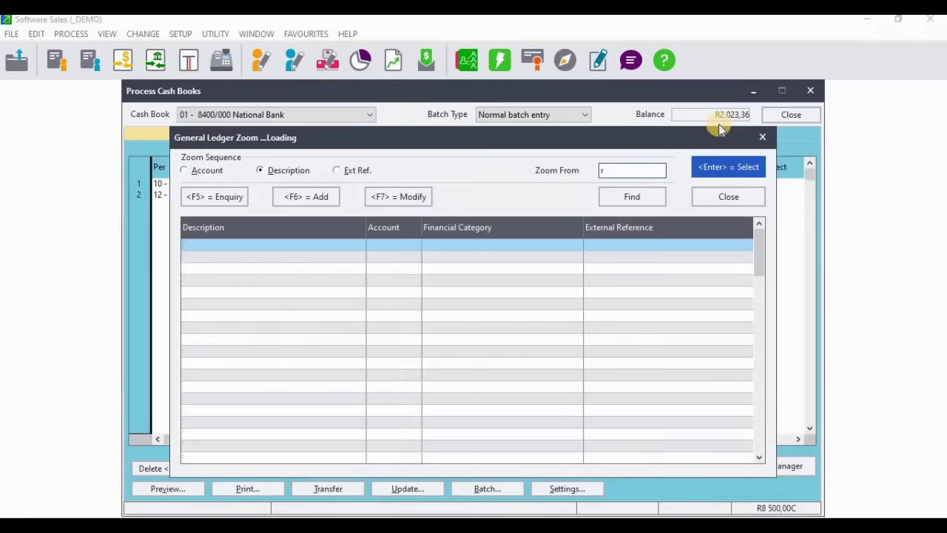
pyautogui.write('ent')
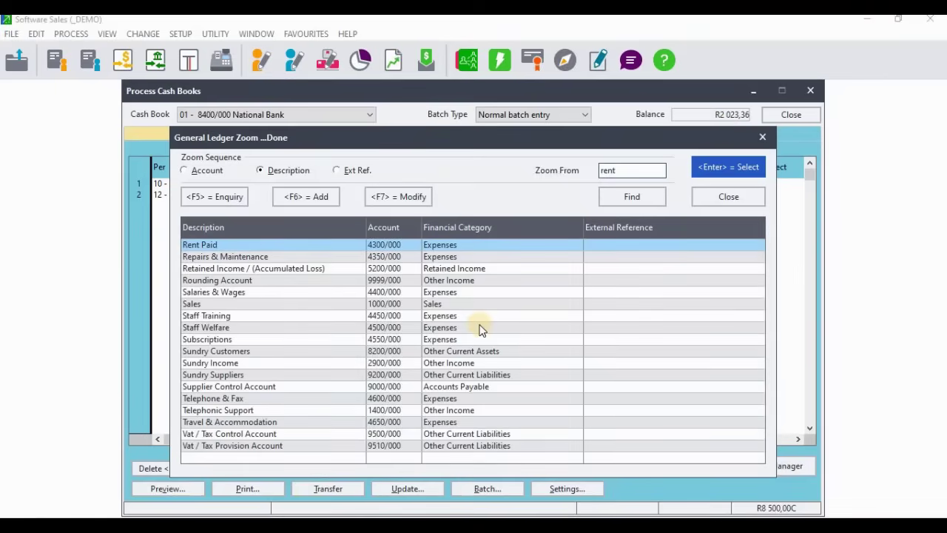
pyautogui.press('BackSpace')
pyautogui.press('BackSpace')
pyautogui.press('BackSpace')
pyautogui.press('BackSpace')
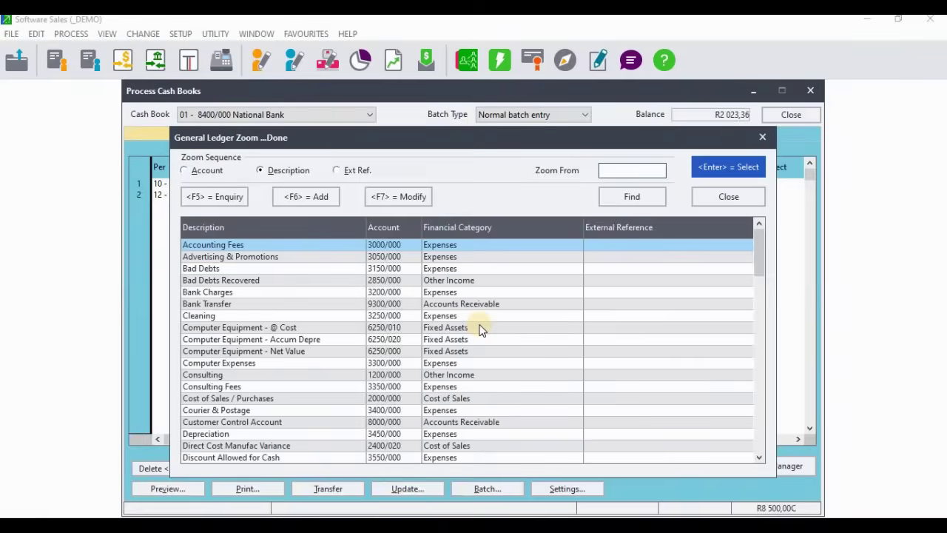
# Step: Find the ledger descriptions from "su" and assign account 2900/000, Sundry Income, to the second receipt line
pyautogui.write('su')
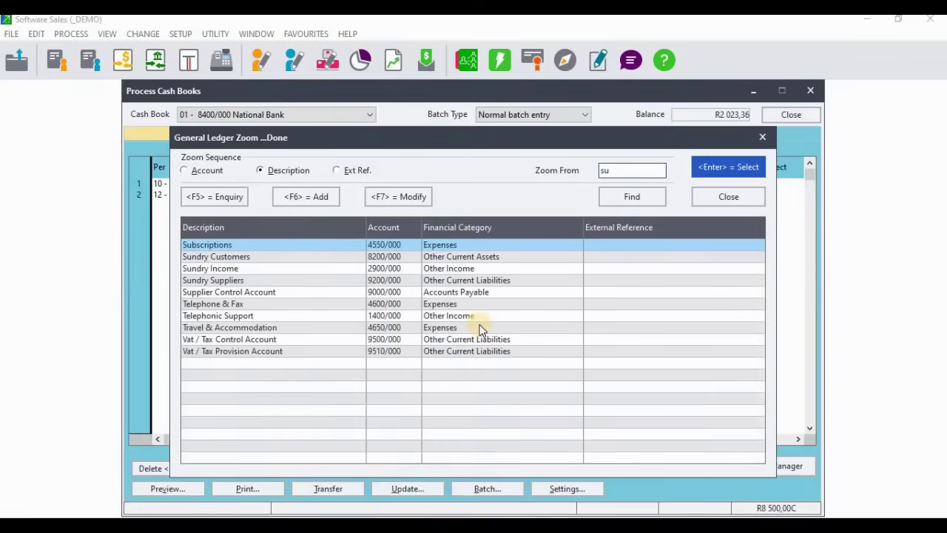
pyautogui.click(382, 270)
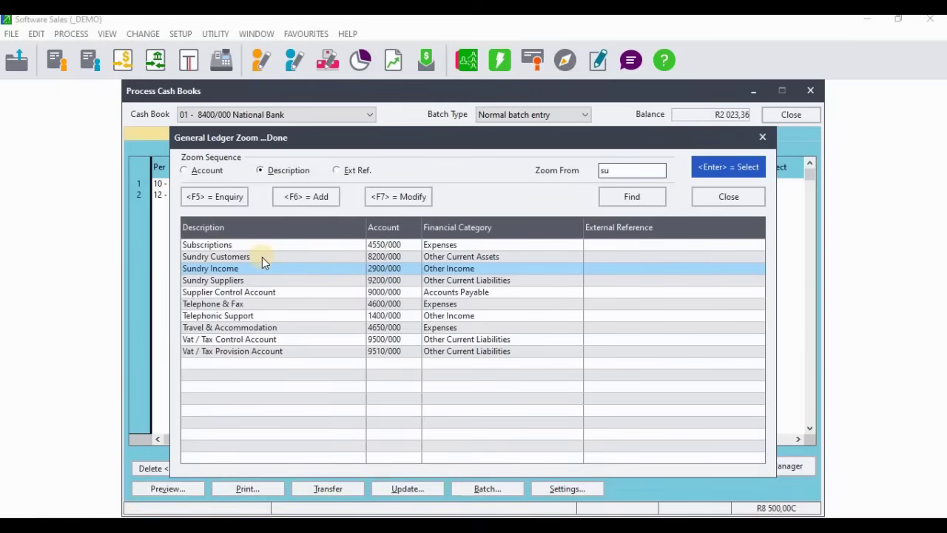
pyautogui.click(706, 167)
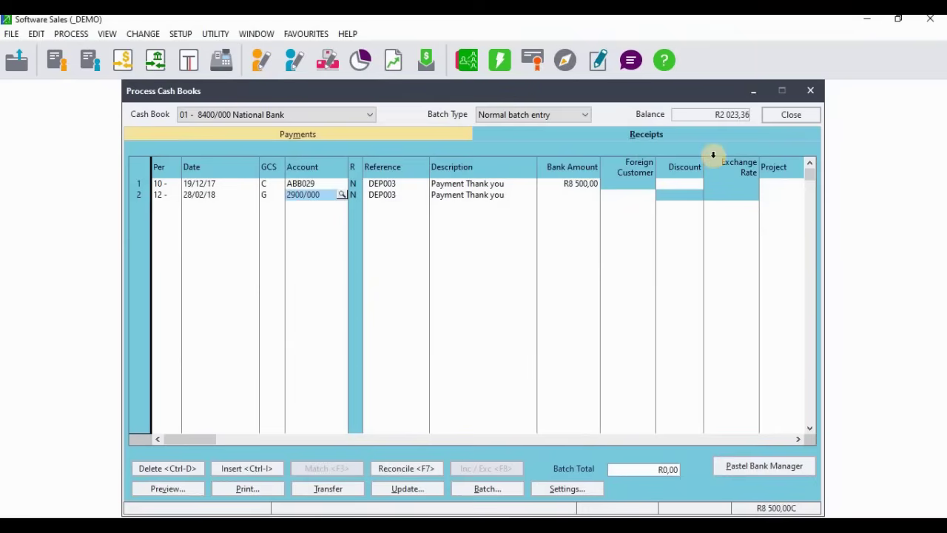
pyautogui.press('Return')
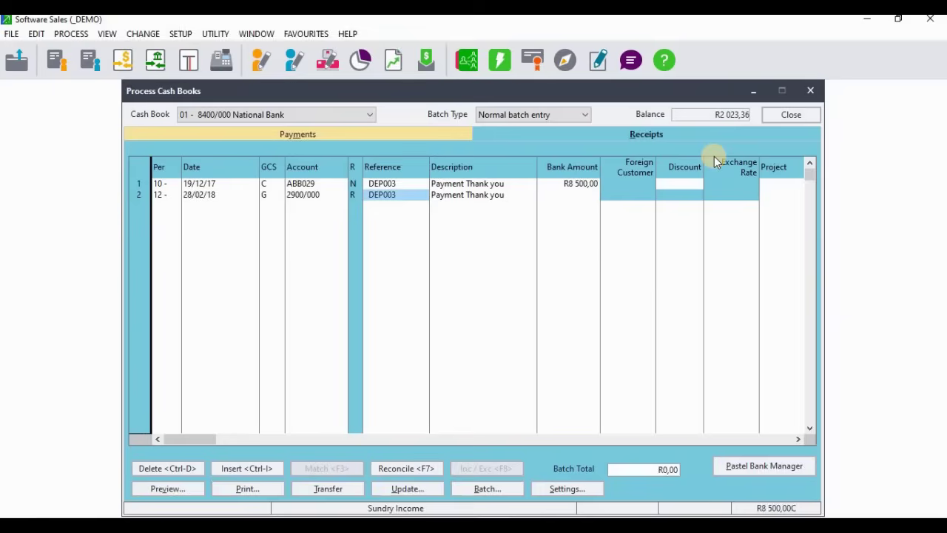
# Step: Change the second receipt line's reference to DEP004 and accept the description Payment Thank you
pyautogui.click(406, 200)
pyautogui.press('BackSpace')
pyautogui.write('4')
pyautogui.press('Tab')
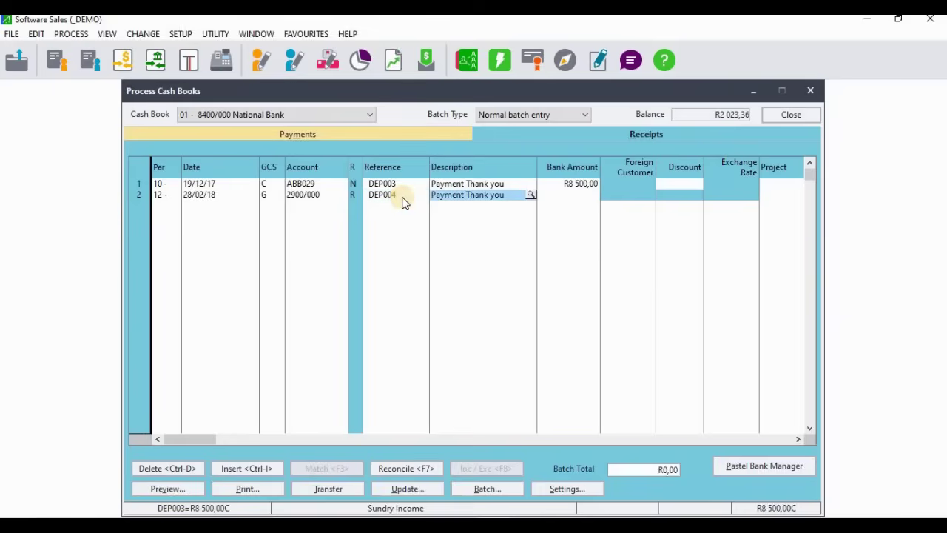
pyautogui.press('Tab')
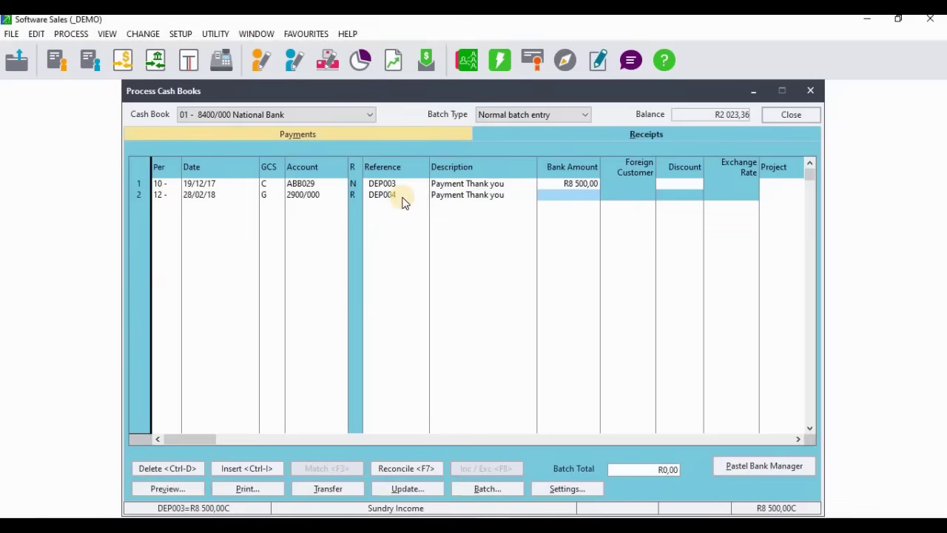
# Step: Set the second receipt line's bank amount to 12000 and complete the line
pyautogui.write('120')
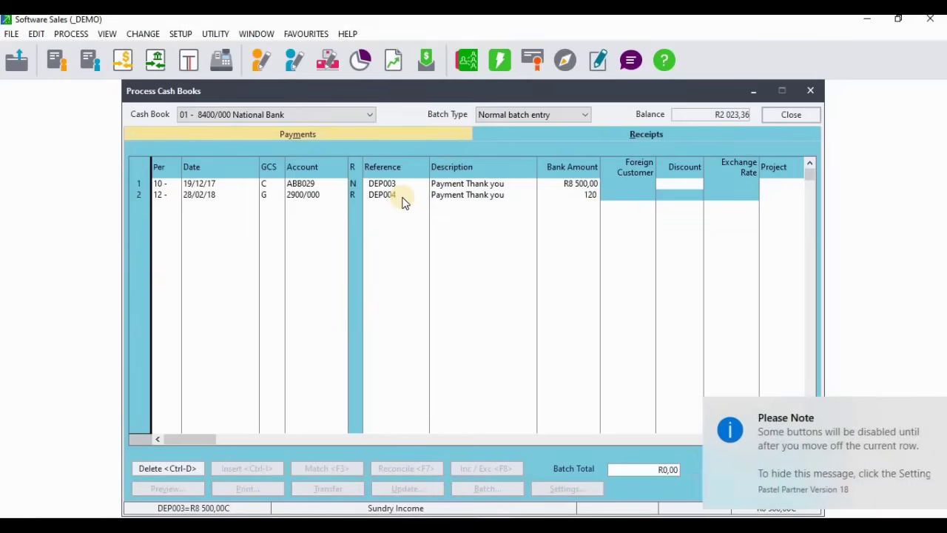
pyautogui.write('00')
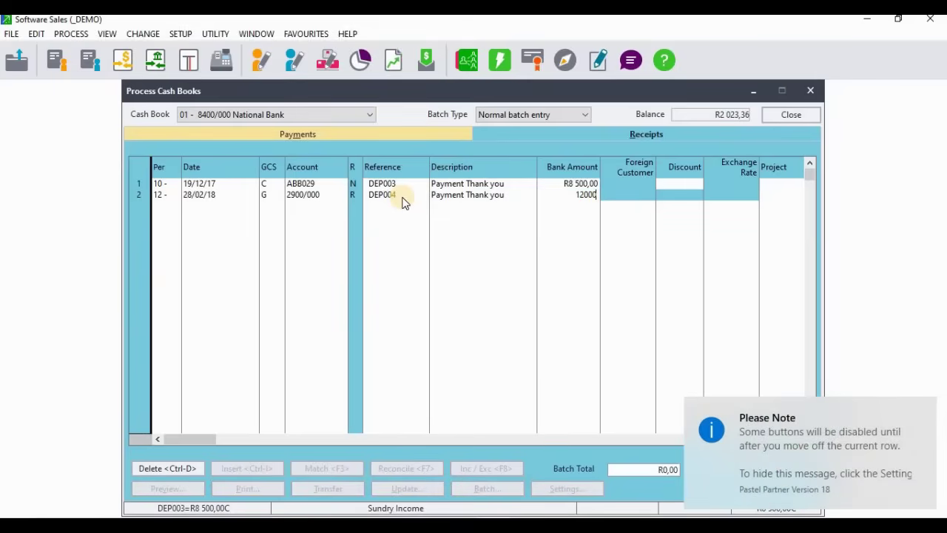
pyautogui.press('Tab')
pyautogui.press('Tab')
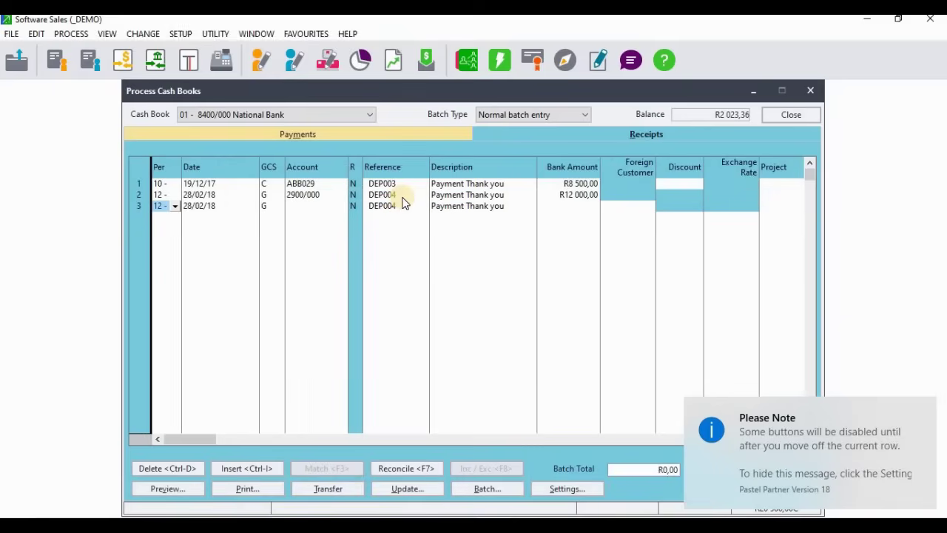
# Step: Check the bank transfer transaction on the tutorial question slide and try to start a cash book transfer from National Bank
pyautogui.moveTo(880, 399)
pyautogui.hotkey('alt', 'Tab')
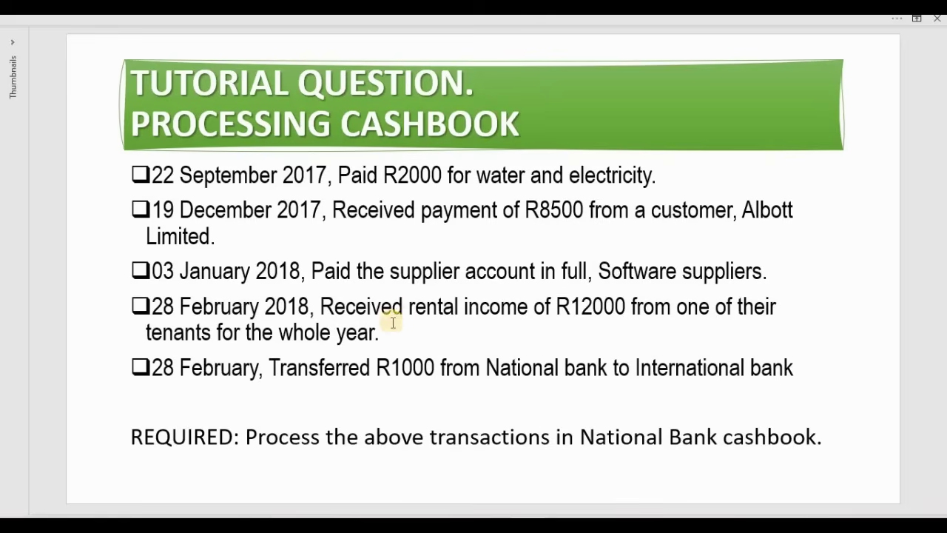
pyautogui.moveTo(493, 527)
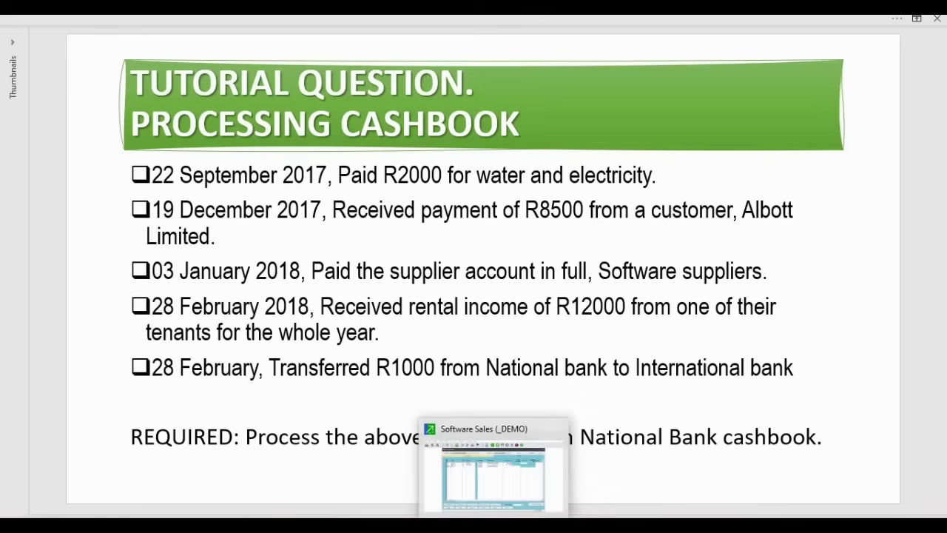
pyautogui.click(492, 478)
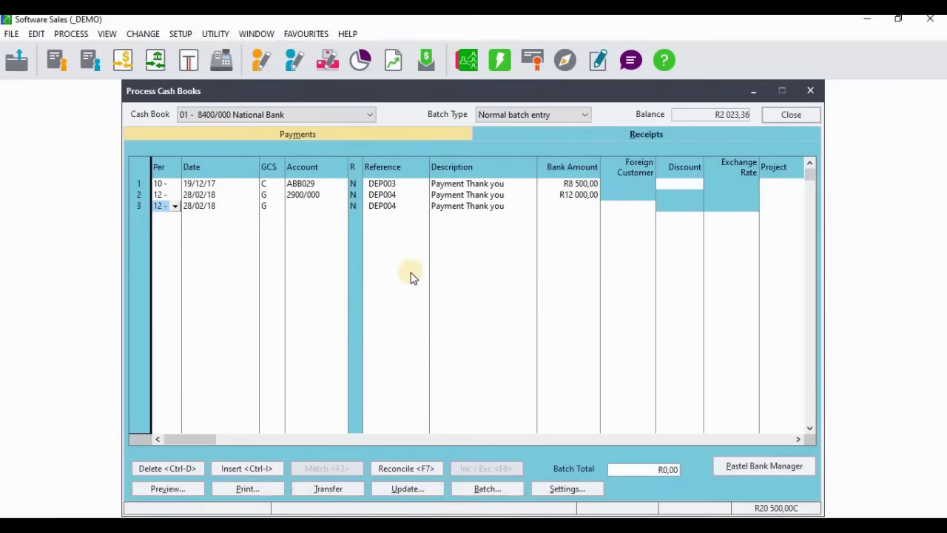
pyautogui.click(334, 490)
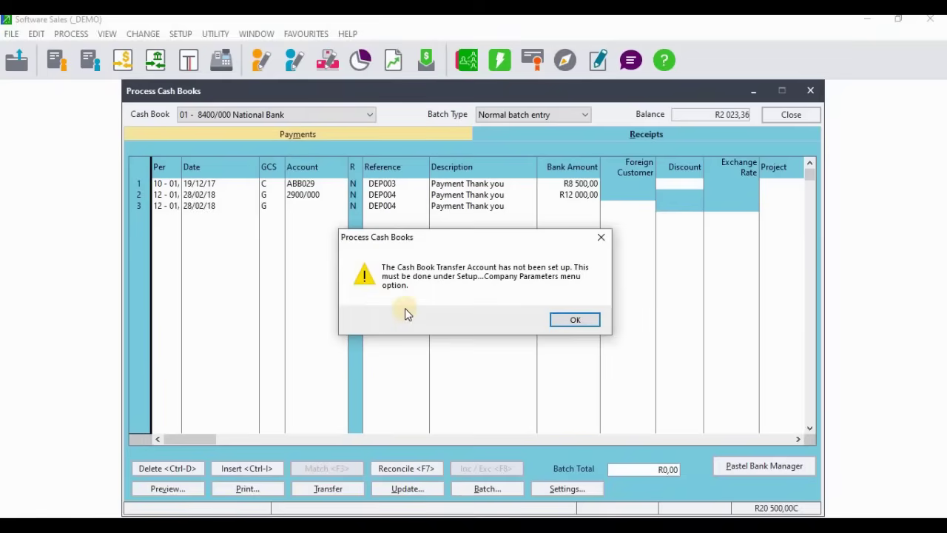
pyautogui.click(561, 321)
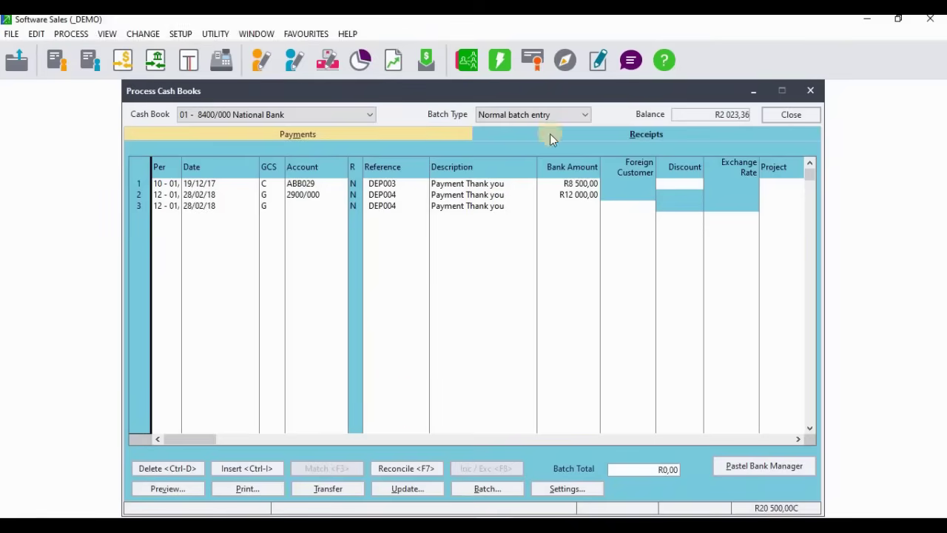
# Step: Update the payments and receipts batches together without backup or printing, and recheck the tutorial question slide
pyautogui.click(393, 134)
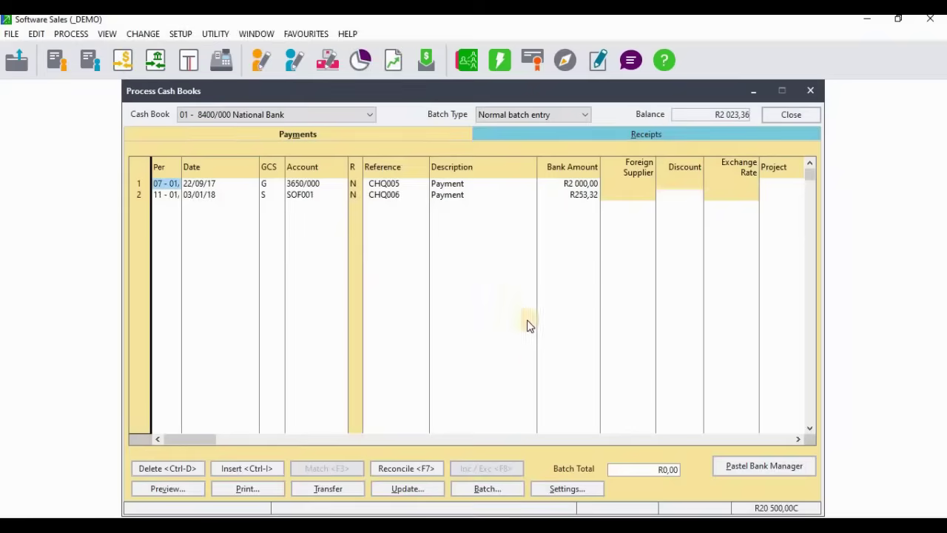
pyautogui.click(395, 488)
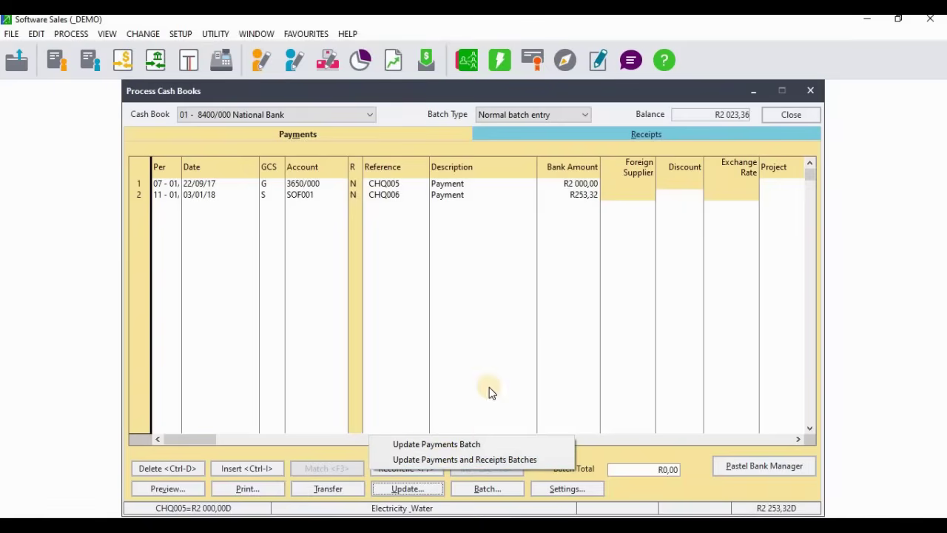
pyautogui.click(482, 459)
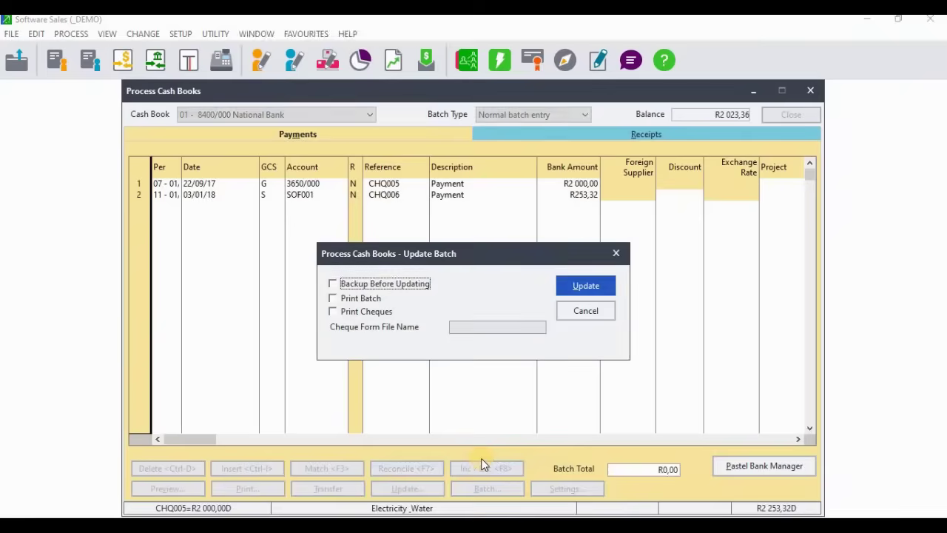
pyautogui.click(590, 284)
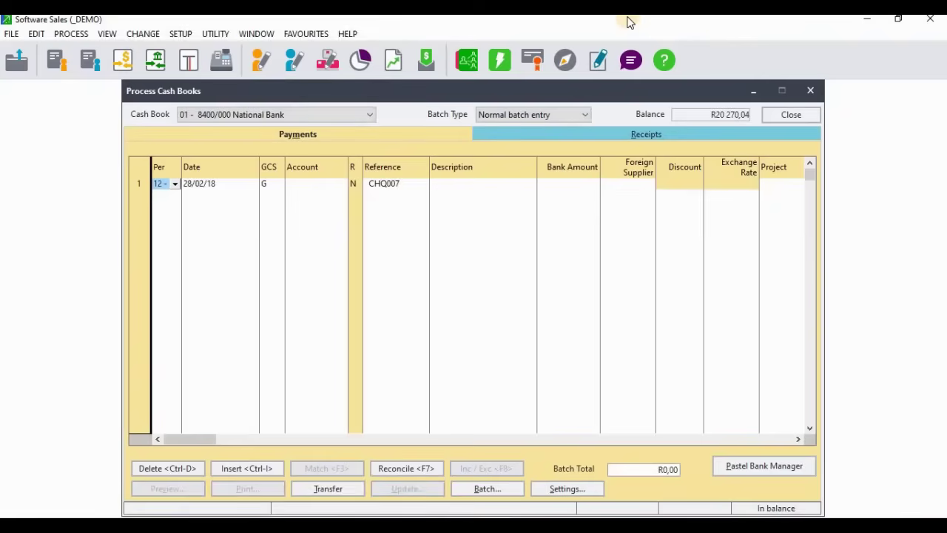
pyautogui.hotkey('alt', 'Tab')
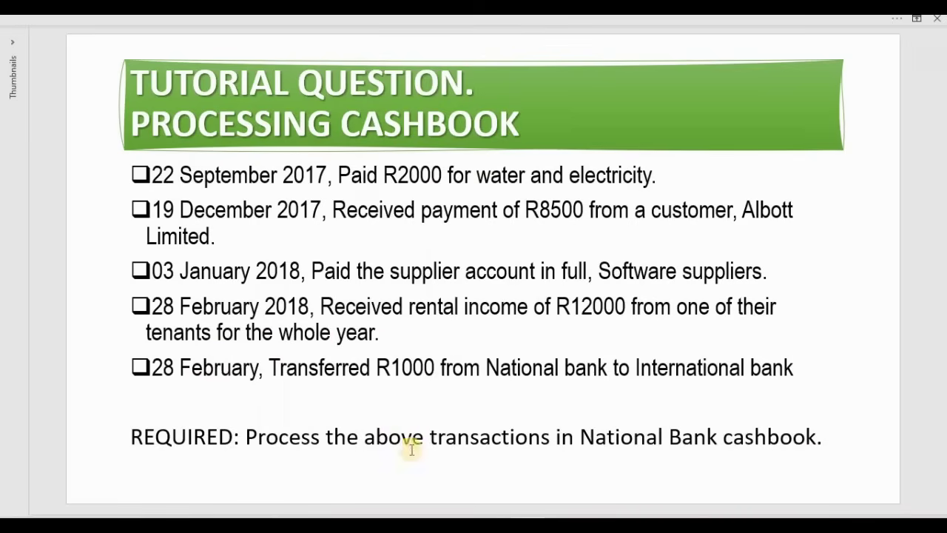
pyautogui.click(489, 525)
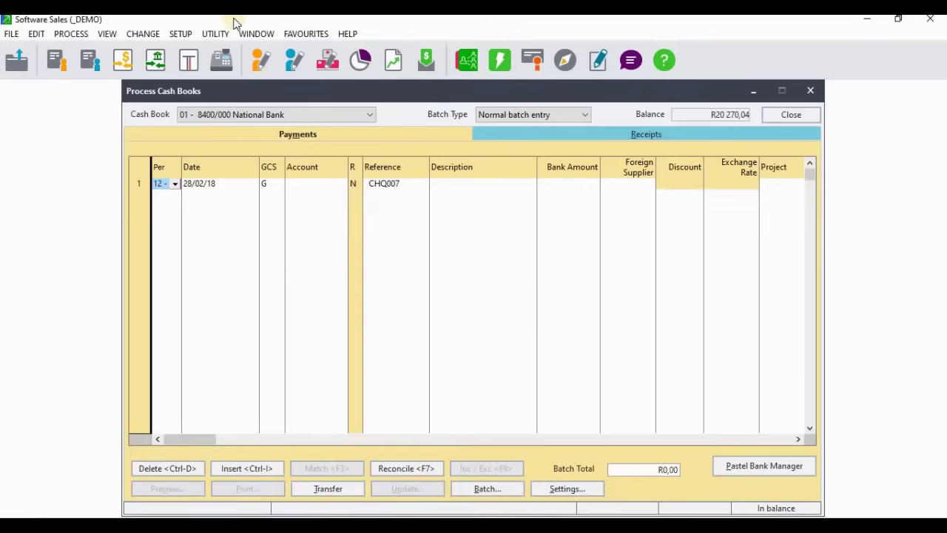
# Step: Close the cash book and open the company parameters setup, entering the user password
pyautogui.click(811, 90)
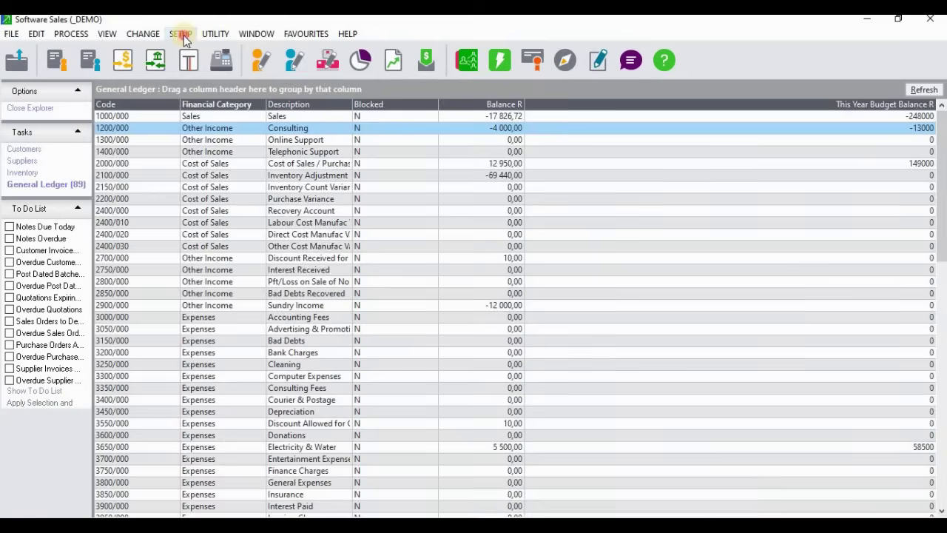
pyautogui.click(183, 33)
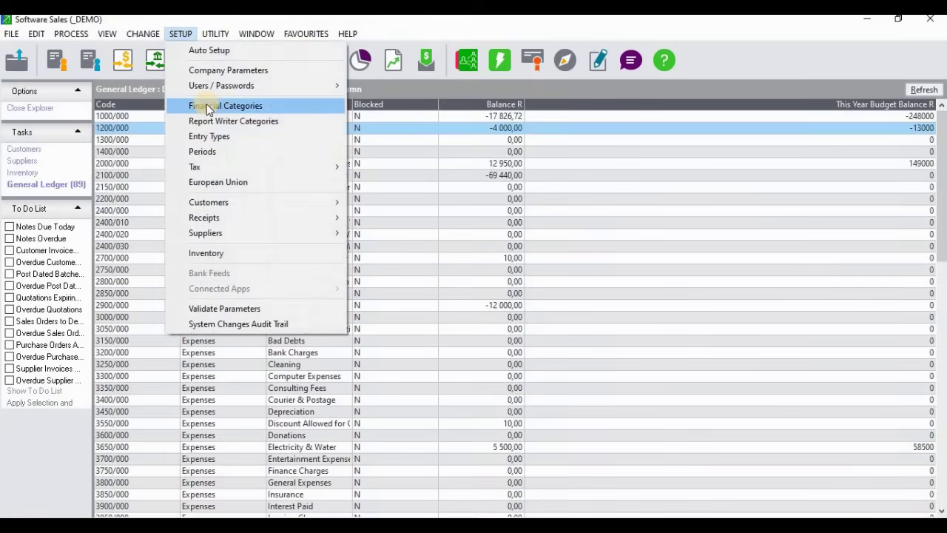
pyautogui.click(211, 67)
pyautogui.write('****')
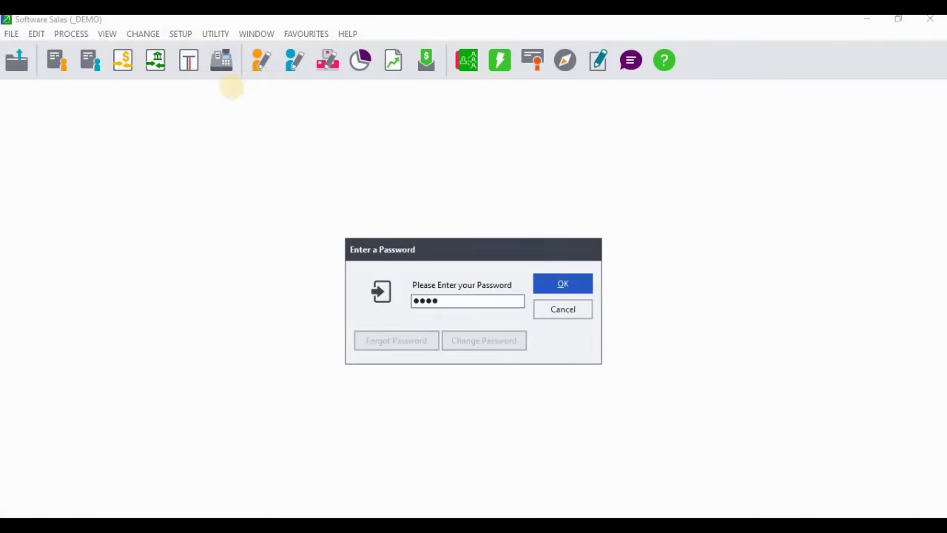
pyautogui.press('Return')
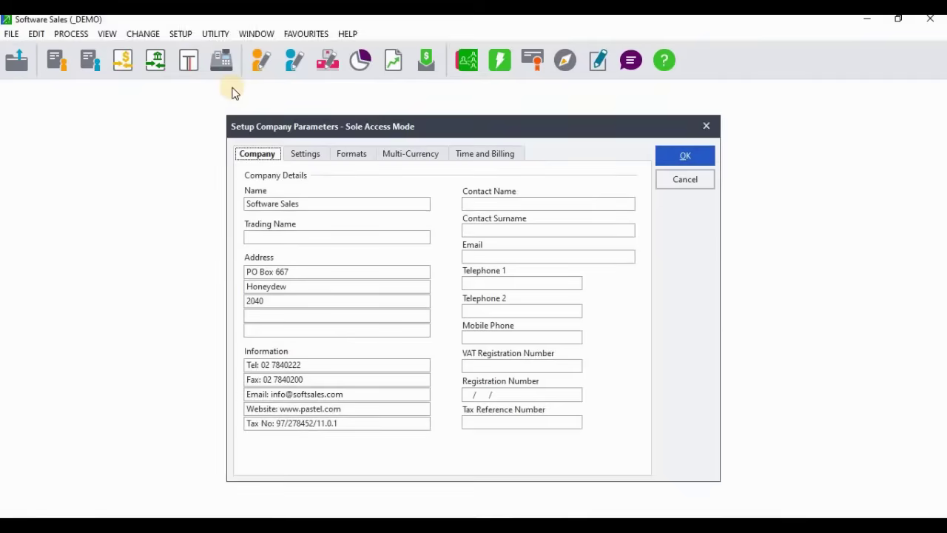
# Step: Set the cash book transfer account to 9300/000, Bank Transfer, finding it by "ban", and save the company parameters
pyautogui.click(304, 153)
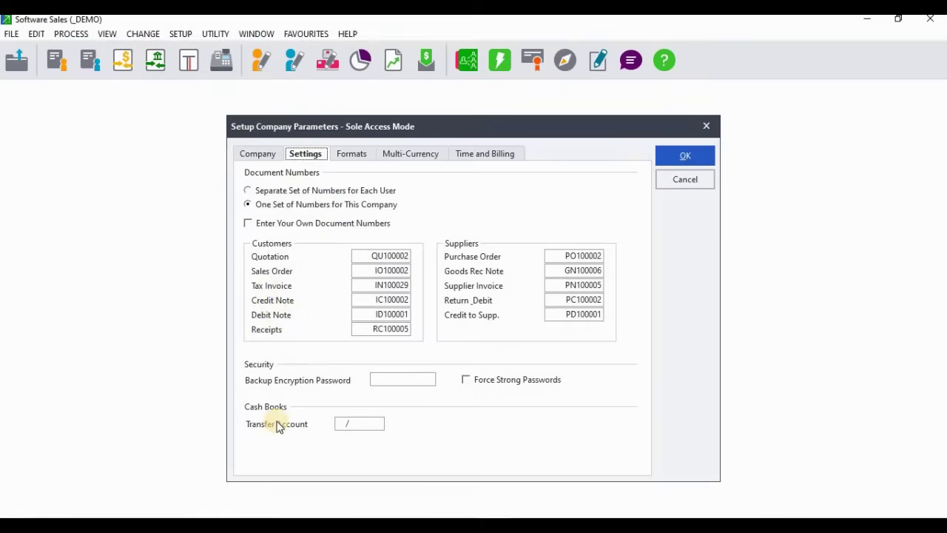
pyautogui.click(346, 423)
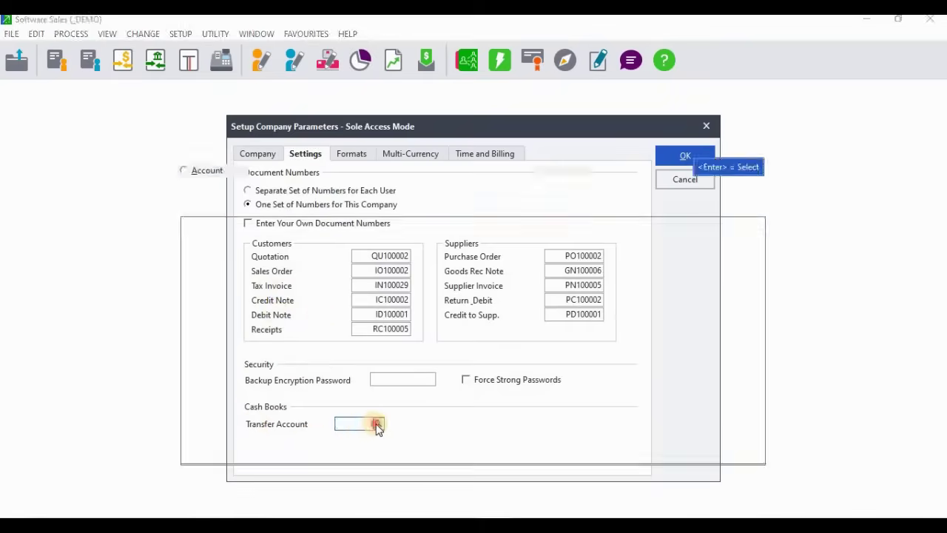
pyautogui.click(377, 424)
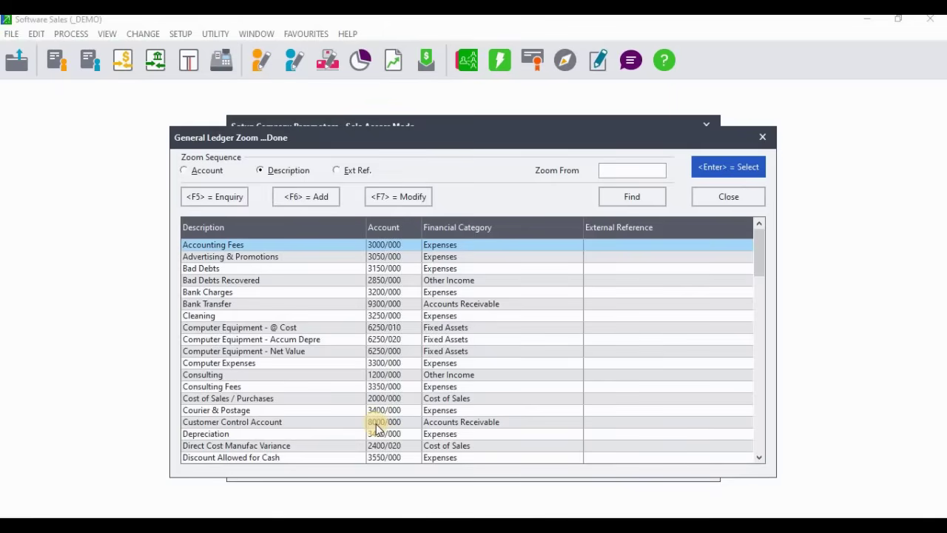
pyautogui.write('ban')
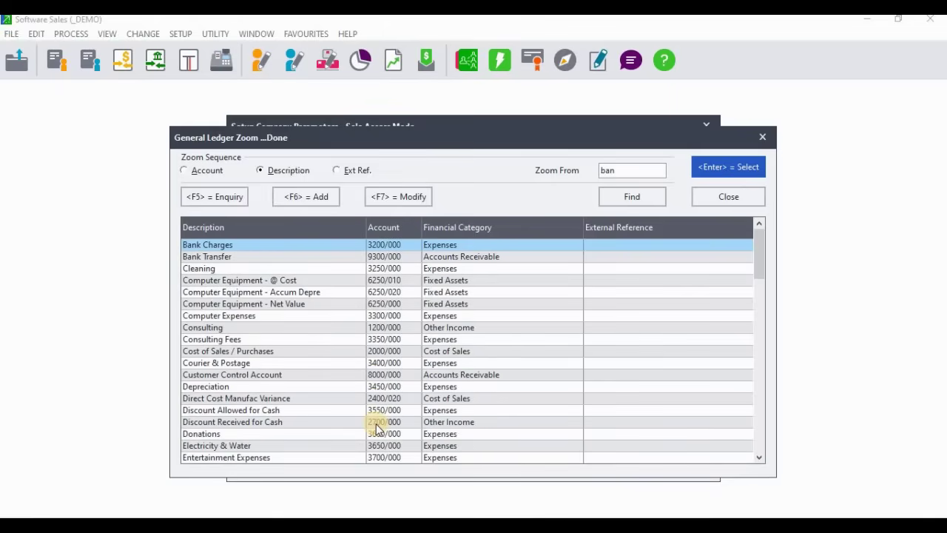
pyautogui.click(433, 257)
pyautogui.doubleClick(433, 259)
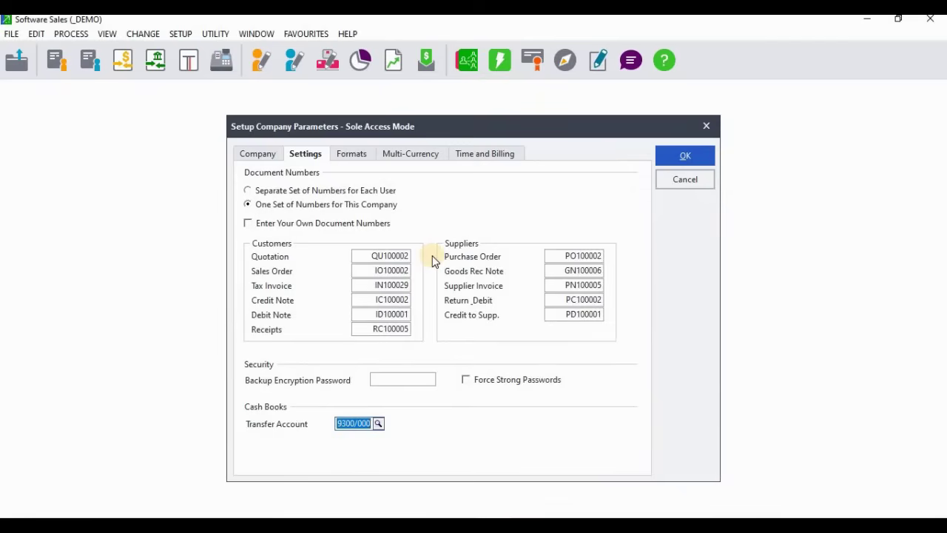
pyautogui.click(669, 161)
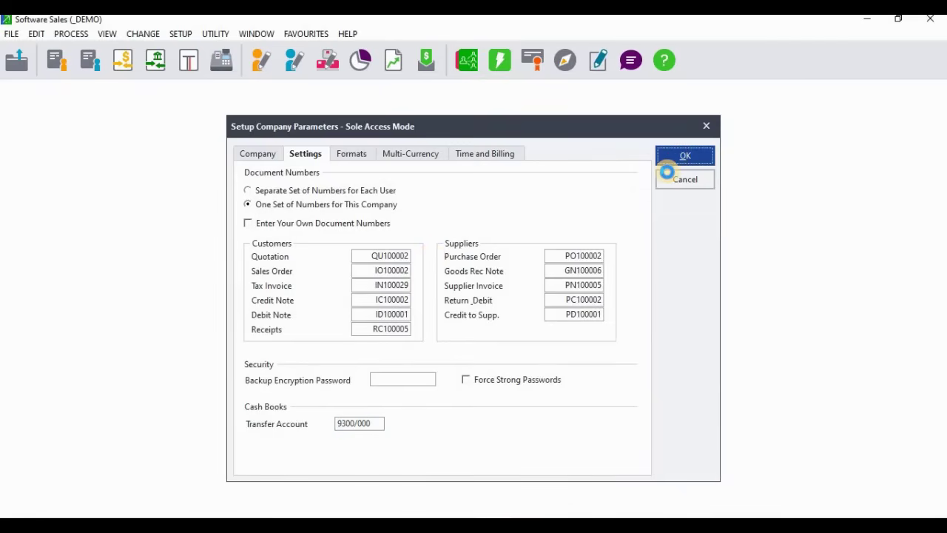
pyautogui.click(666, 172)
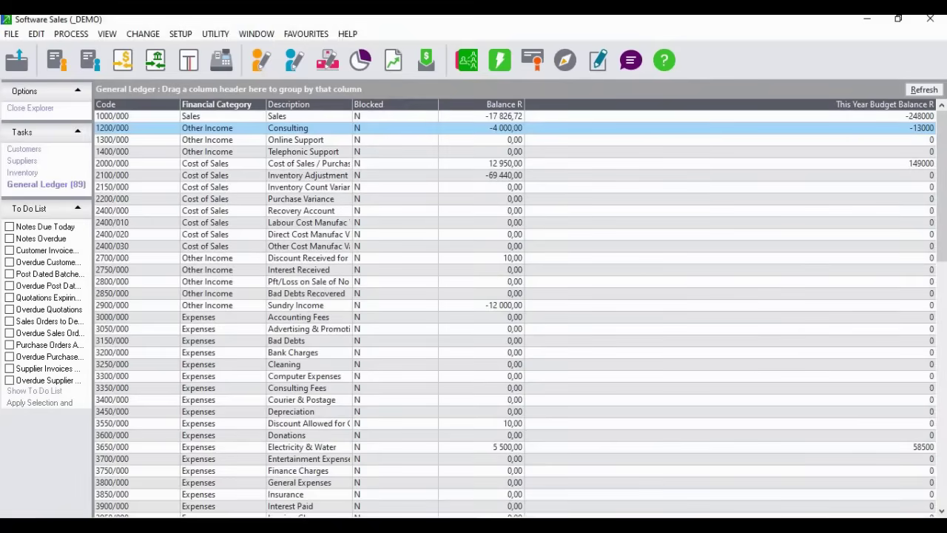
# Step: Reopen the National Bank cash book and start a cash book transfer, keeping the period at 12, February
pyautogui.click(74, 35)
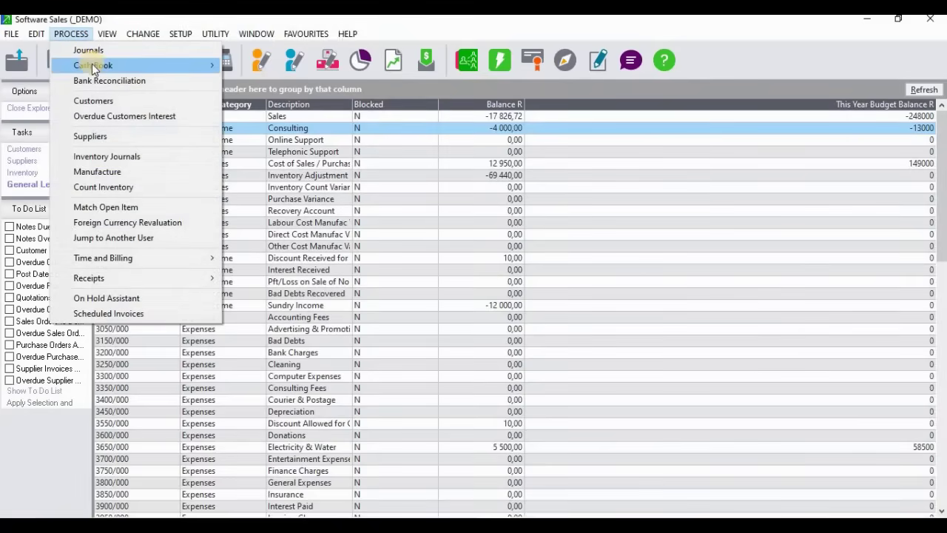
pyautogui.moveTo(92, 66)
pyautogui.click(285, 66)
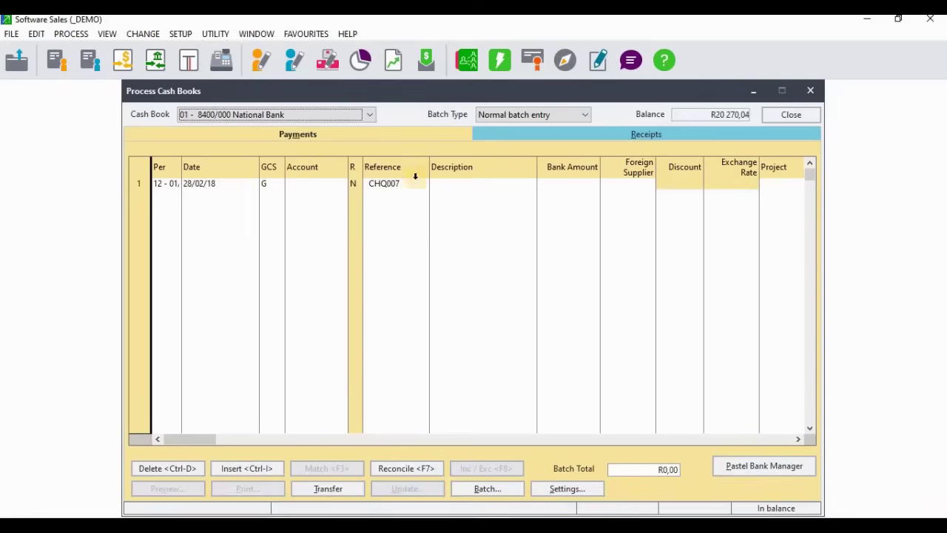
pyautogui.click(350, 488)
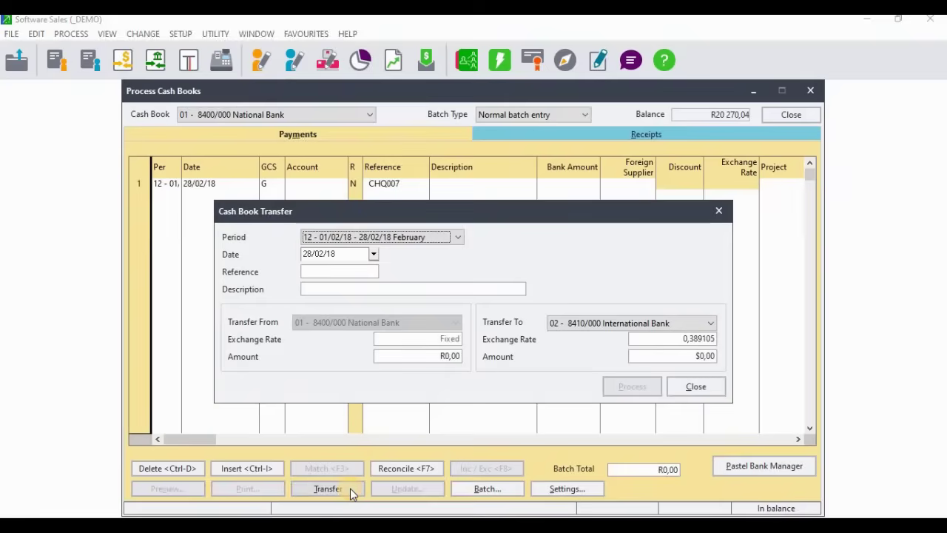
pyautogui.click(357, 269)
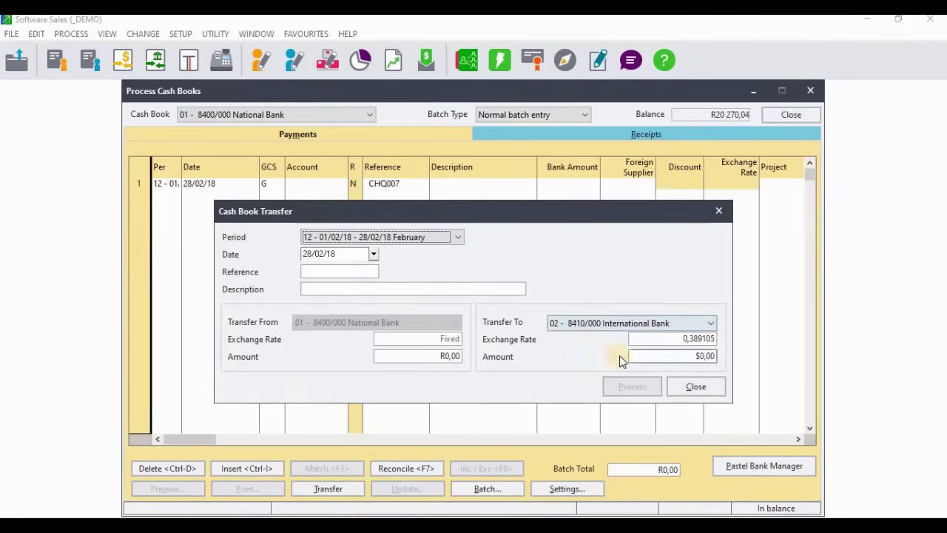
pyautogui.click(454, 239)
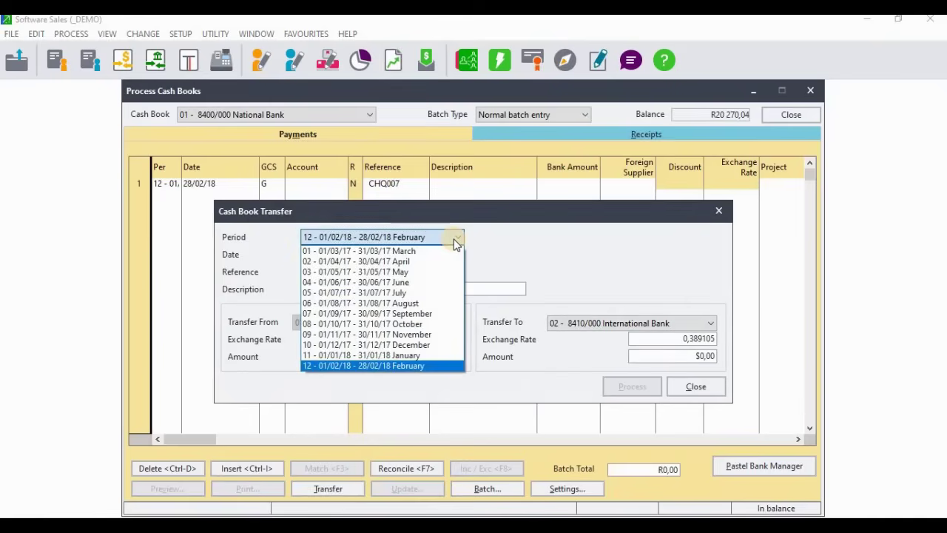
pyautogui.click(455, 241)
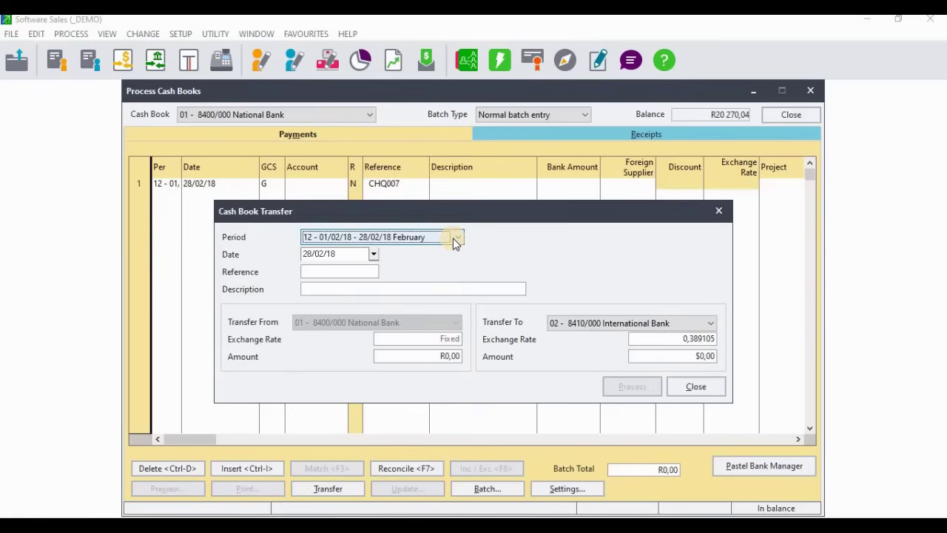
# Step: Enter reference DEP005 and description Bank Transfer for the cash book transfer
pyautogui.click(350, 271)
pyautogui.click(352, 272)
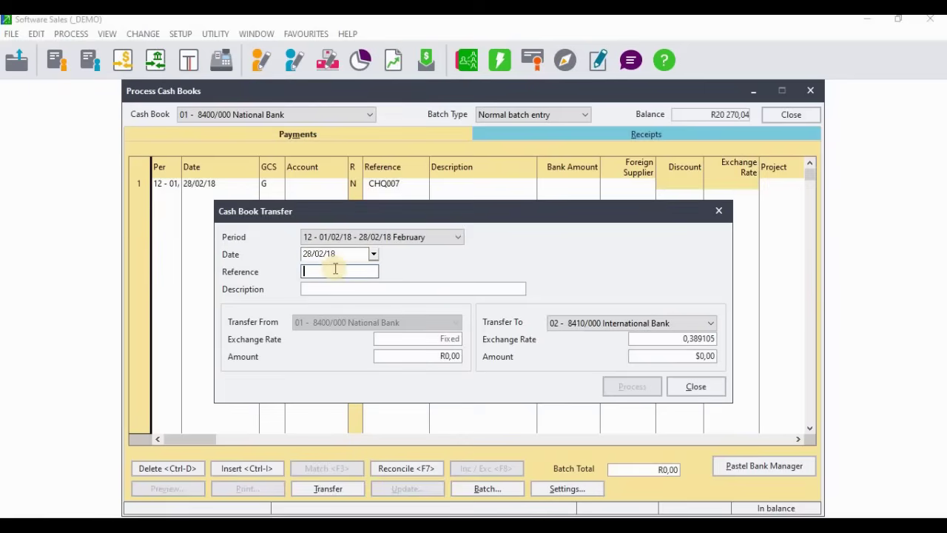
pyautogui.write('D')
pyautogui.write('E')
pyautogui.write('PO')
pyautogui.press('BackSpace')
pyautogui.press('BackSpace')
pyautogui.write('P-')
pyautogui.press('BackSpace')
pyautogui.write('005')
pyautogui.press('Tab')
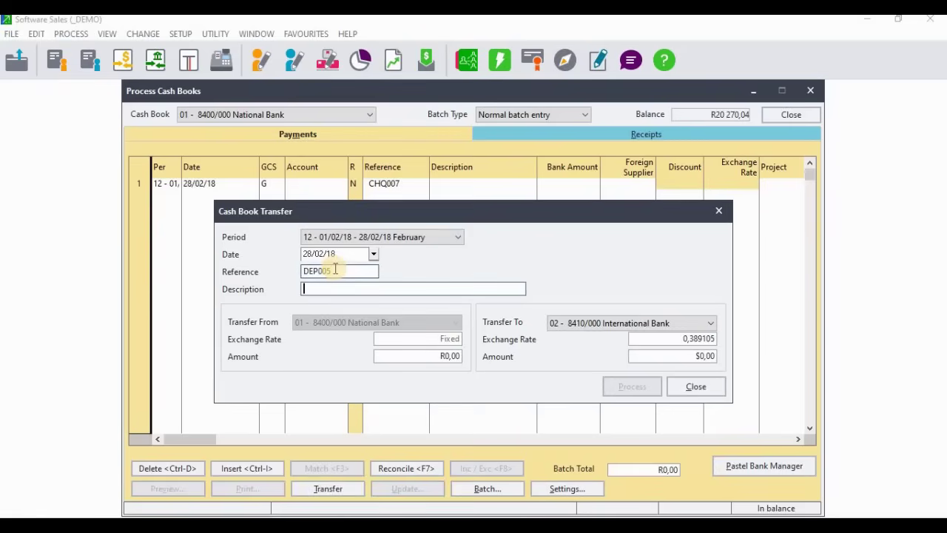
pyautogui.write('Bank Transfer')
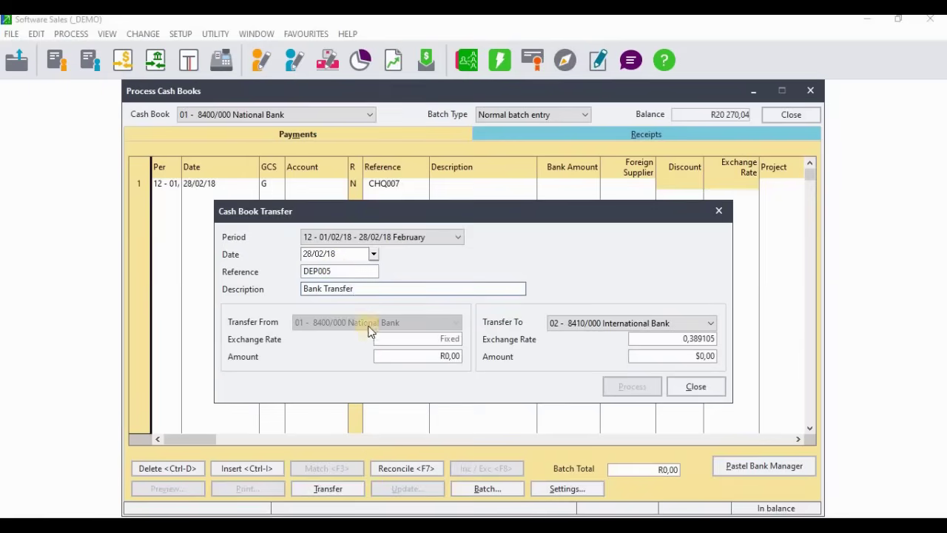
# Step: Set the National Bank transfer amount to 1000, process the transfer to International Bank, and close the transfer window
pyautogui.click(438, 356)
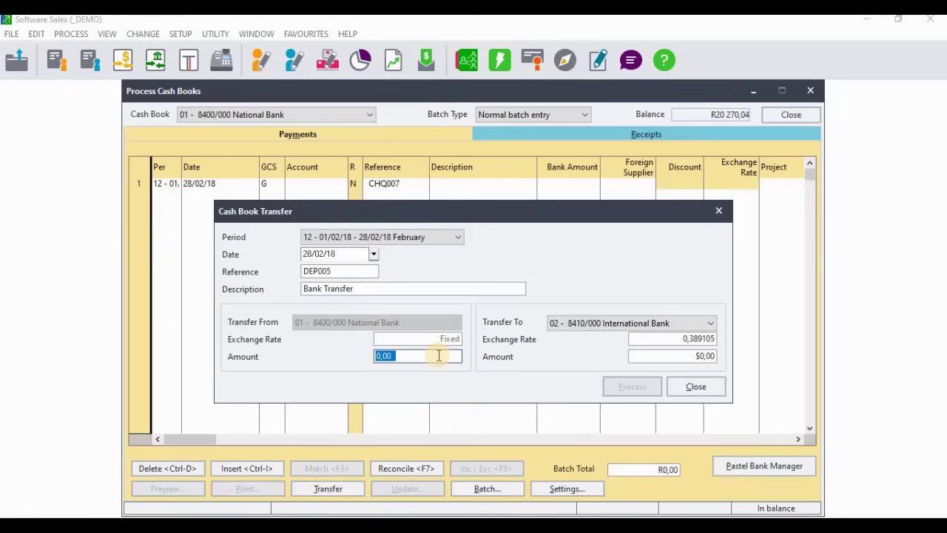
pyautogui.write('1000')
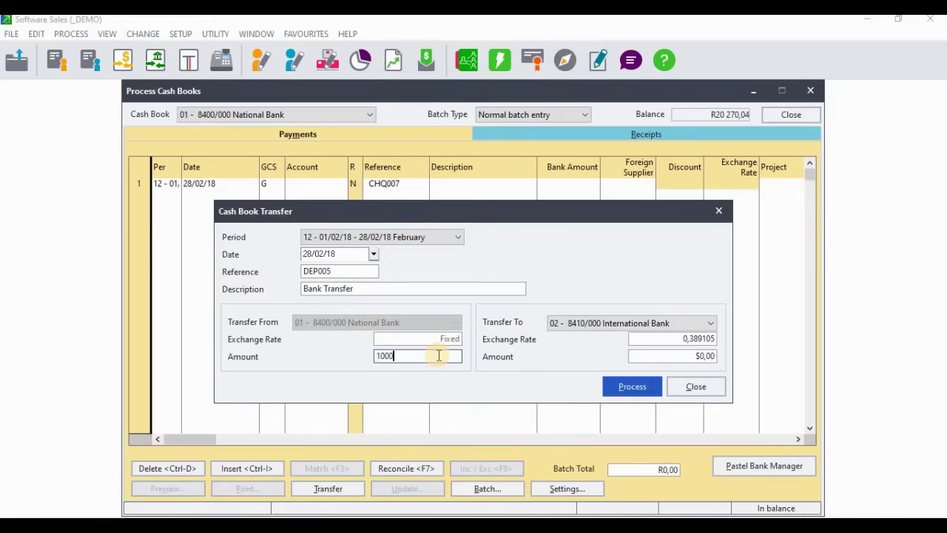
pyautogui.click(638, 389)
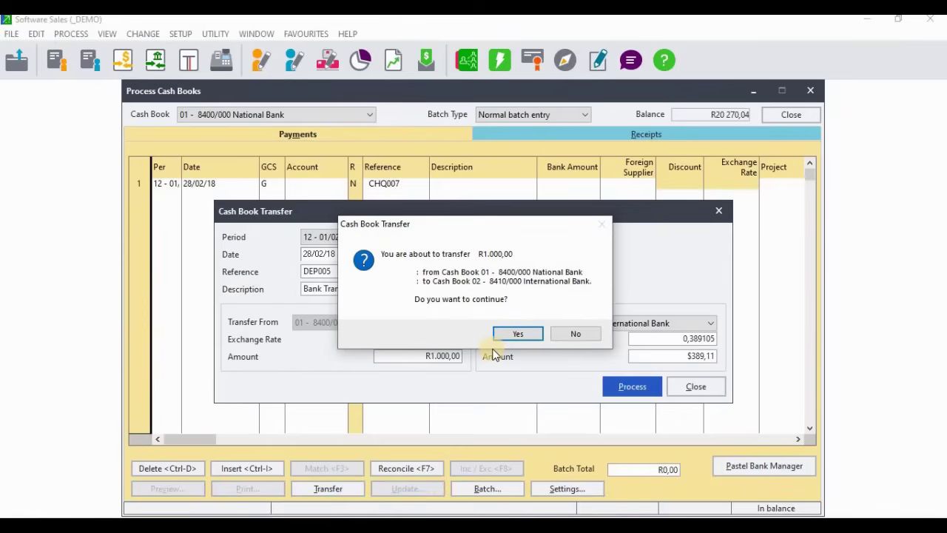
pyautogui.click(516, 336)
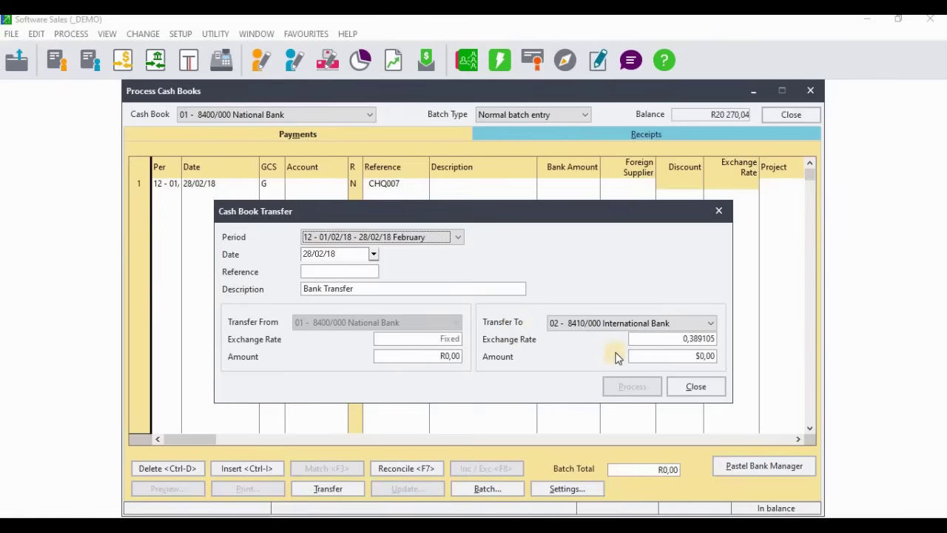
pyautogui.click(673, 386)
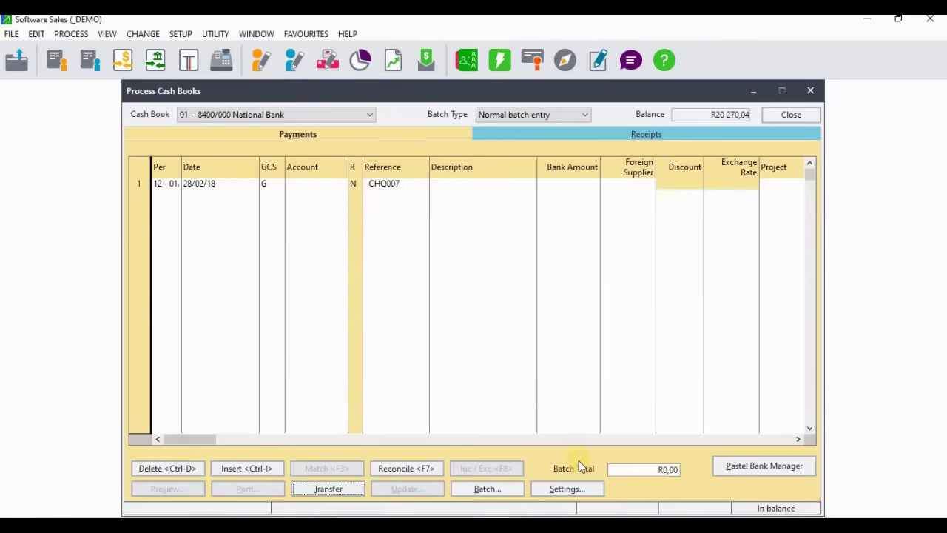